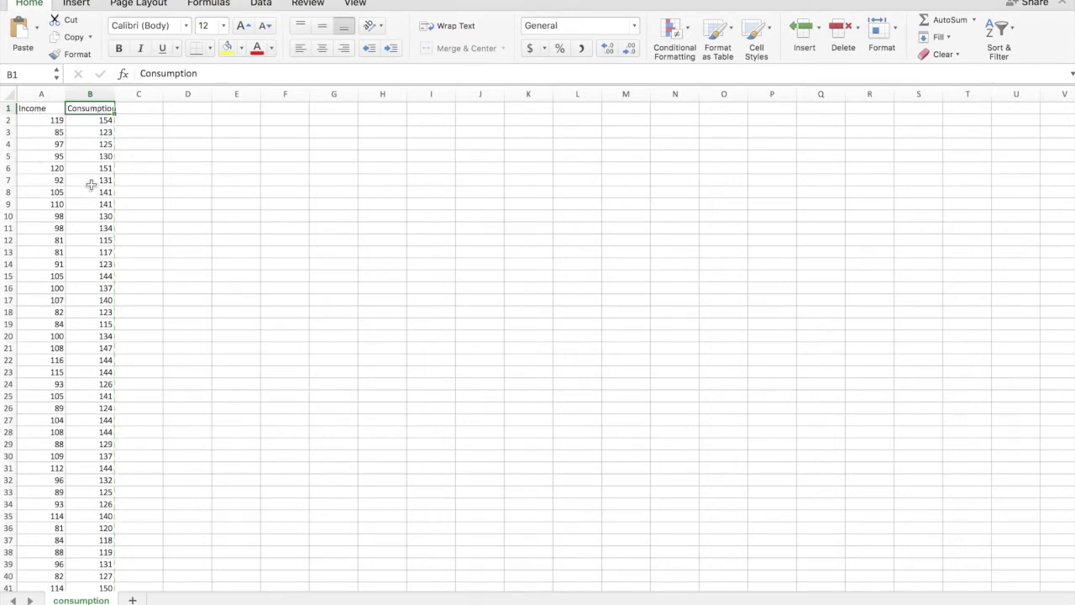
Look through the Income and Consumption columns of the consumption spreadsheet.
scroll(89, 185, down, 5)
scroll(59, 409, up, 5)
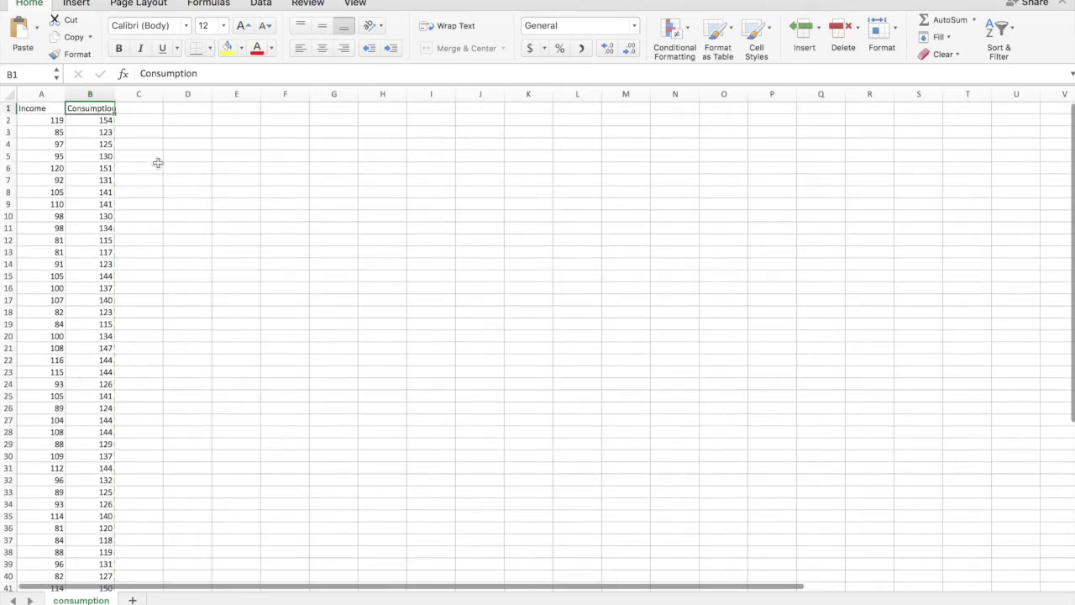
click(157, 155)
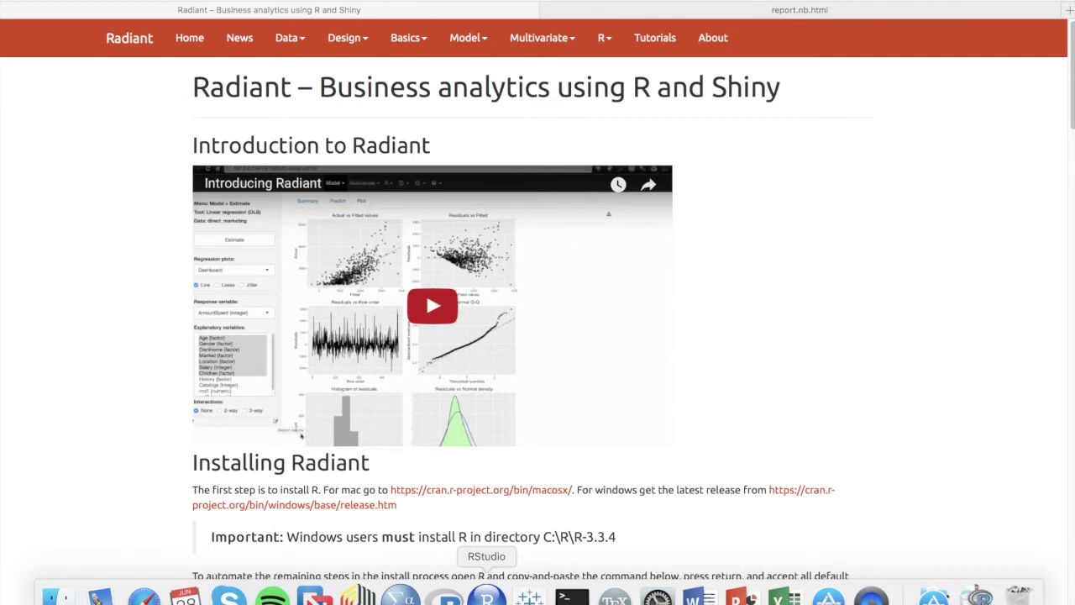
Switch to RStudio and launch the Radiant add-in.
click(486, 595)
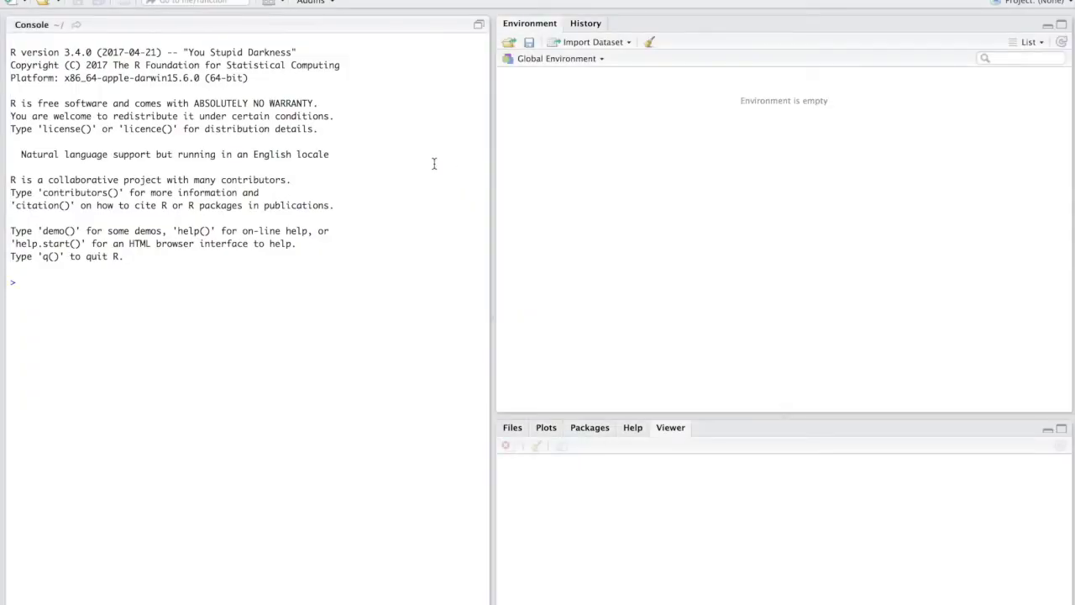
click(331, 3)
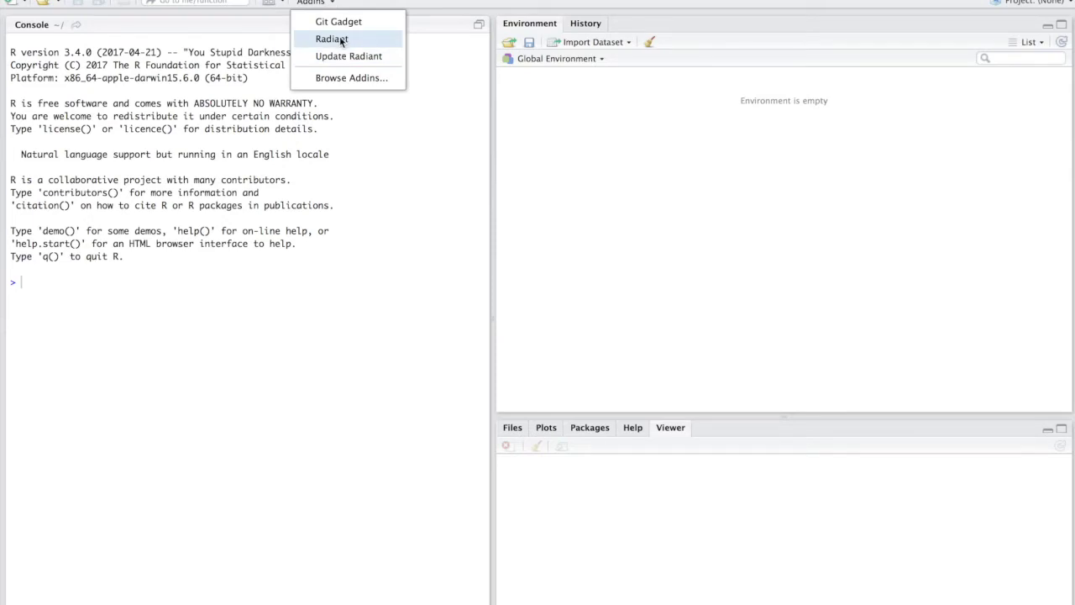
click(331, 40)
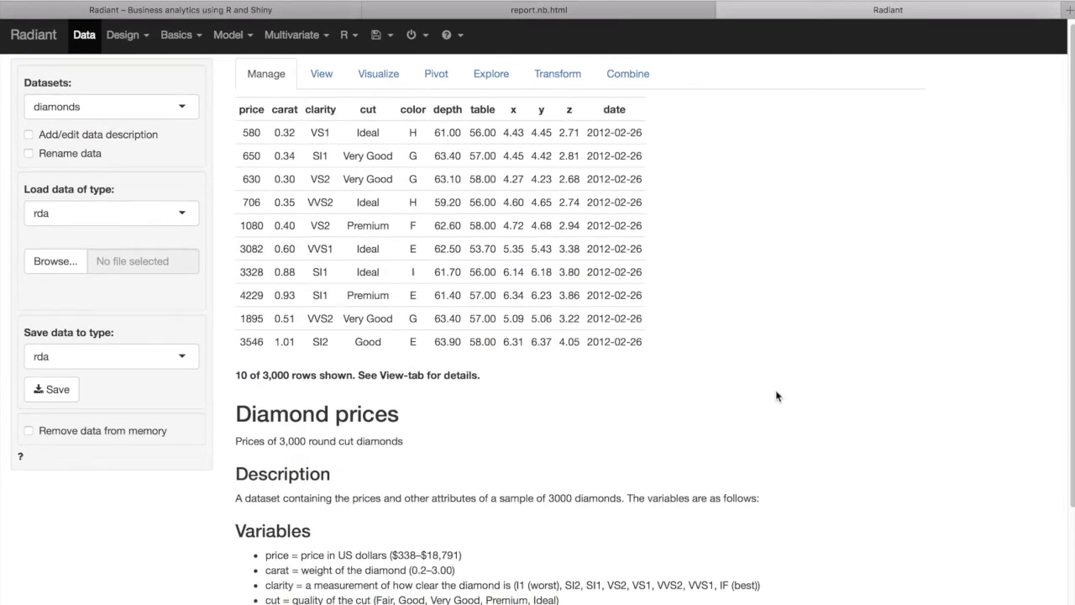
Set the type of data to load to csv.
scroll(773, 395, down, 2)
scroll(782, 395, down, 3)
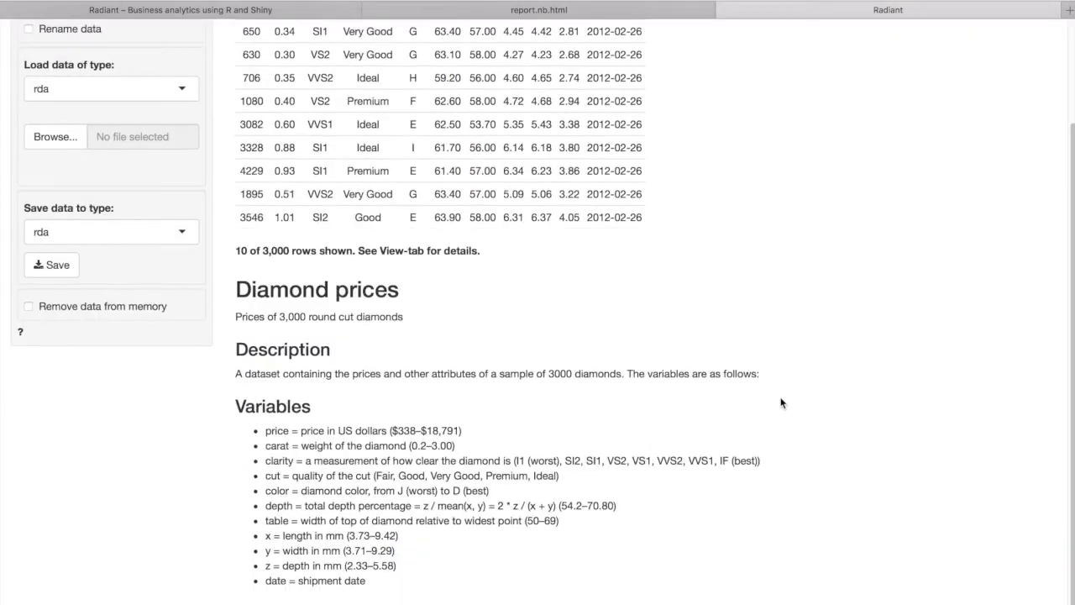
scroll(781, 403, up, 4)
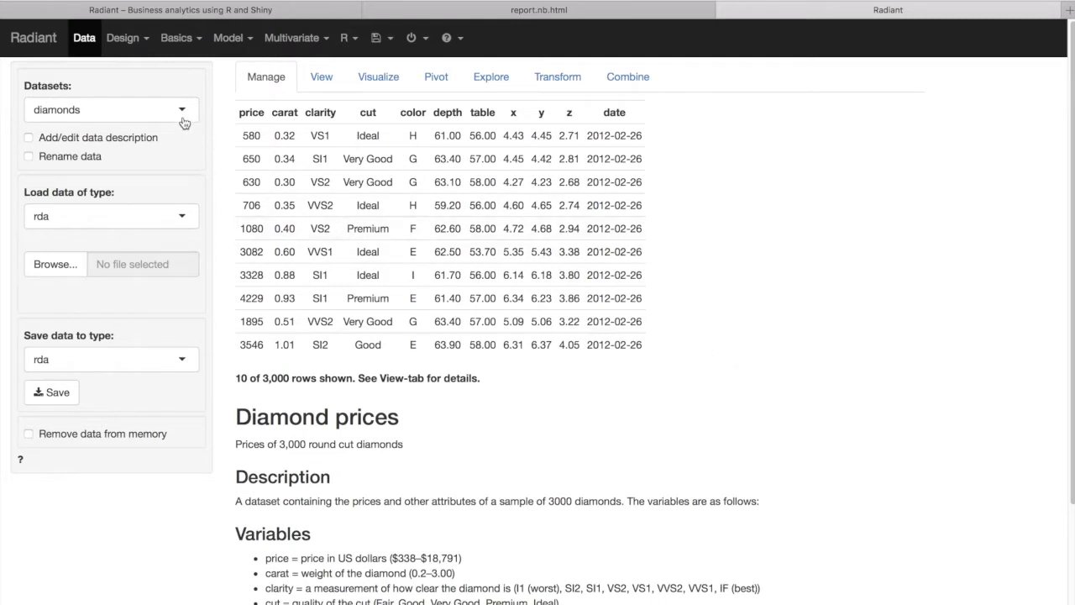
click(185, 217)
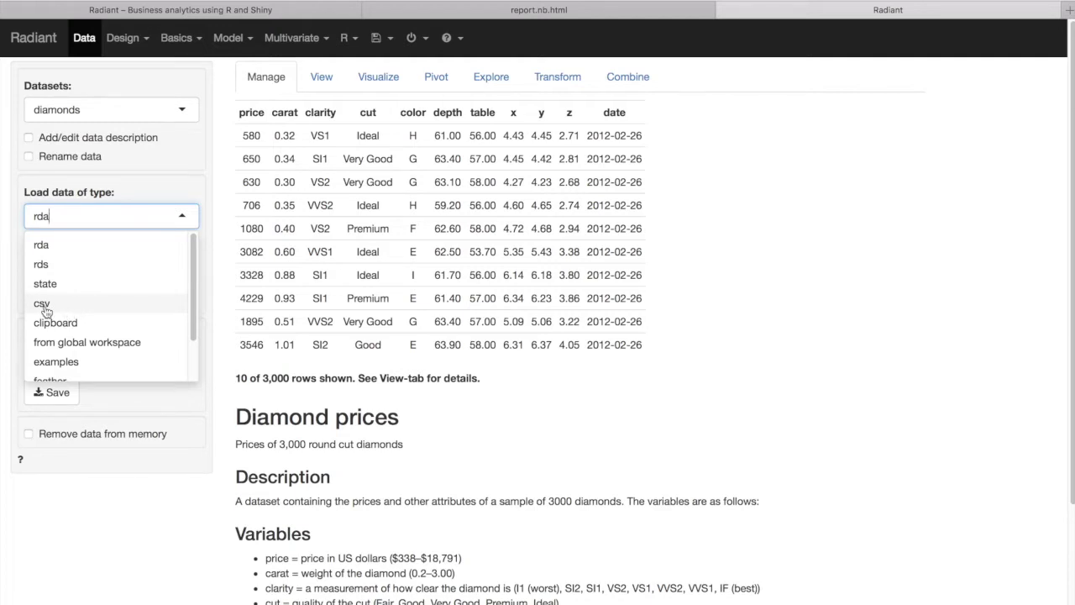
click(200, 192)
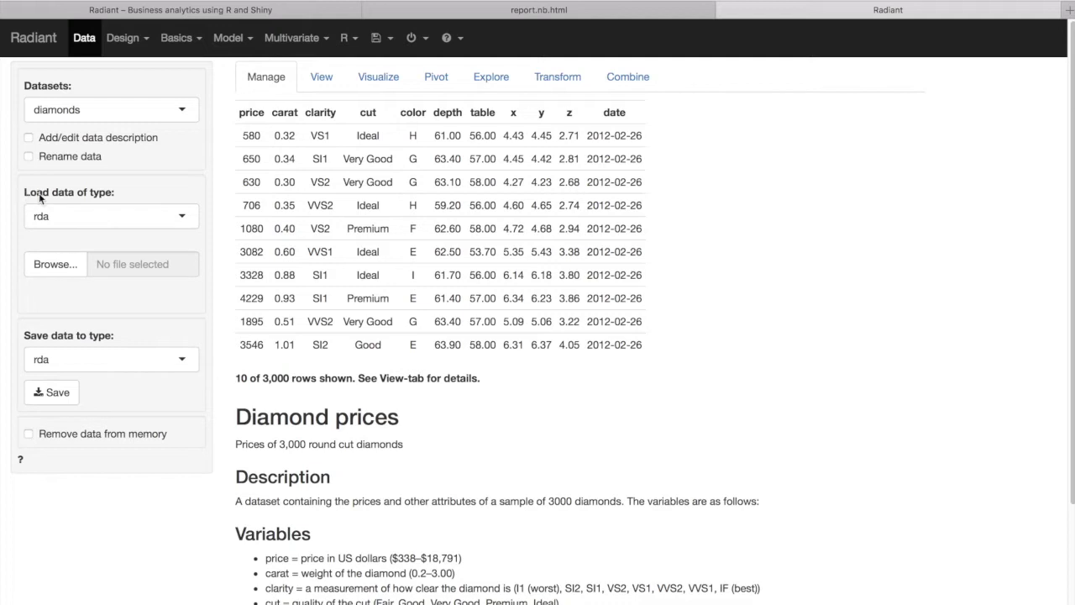
click(178, 217)
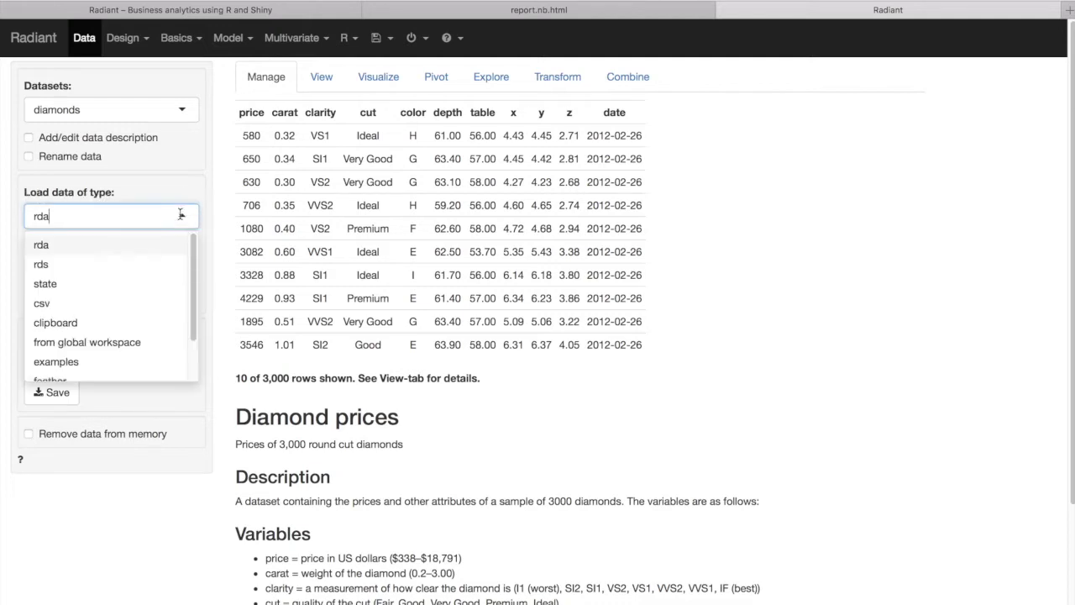
click(42, 305)
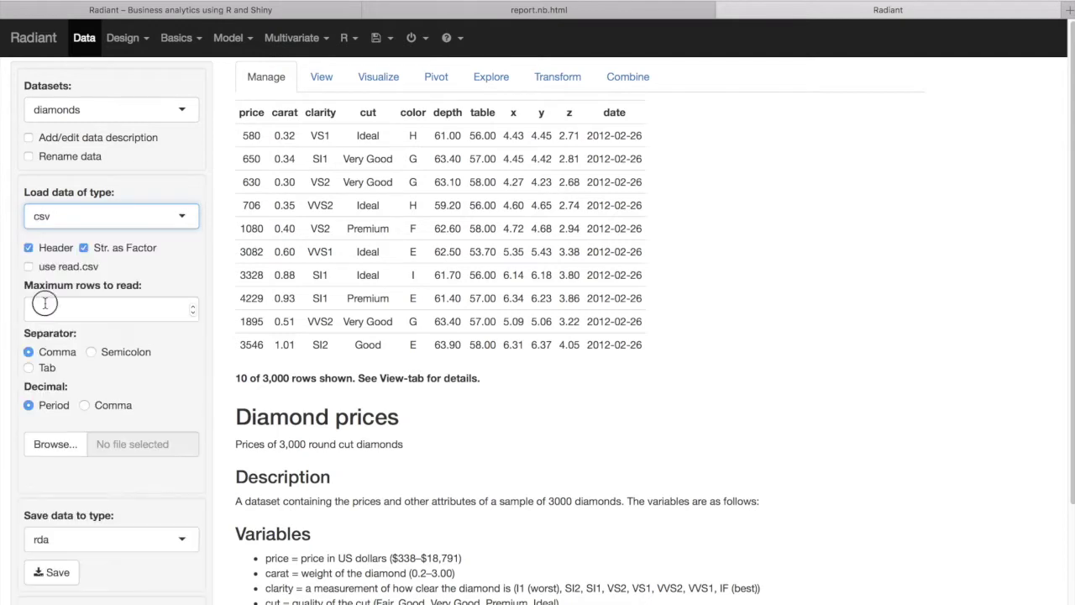
Load the file consumption.csv from the Desktop, keeping the default csv import options.
scroll(215, 272, down, 3)
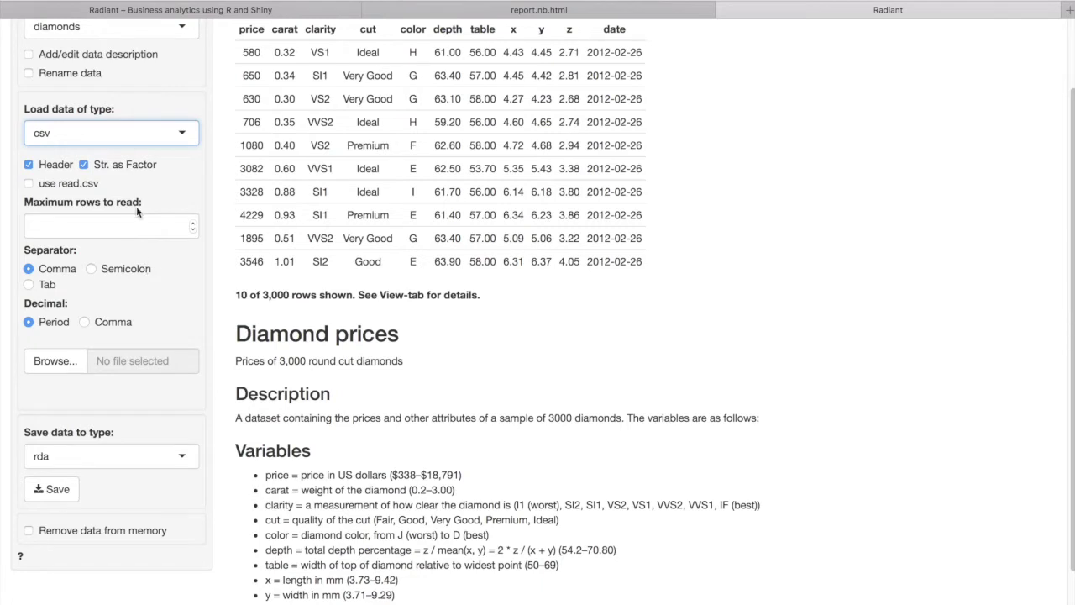
scroll(241, 217, up, 1)
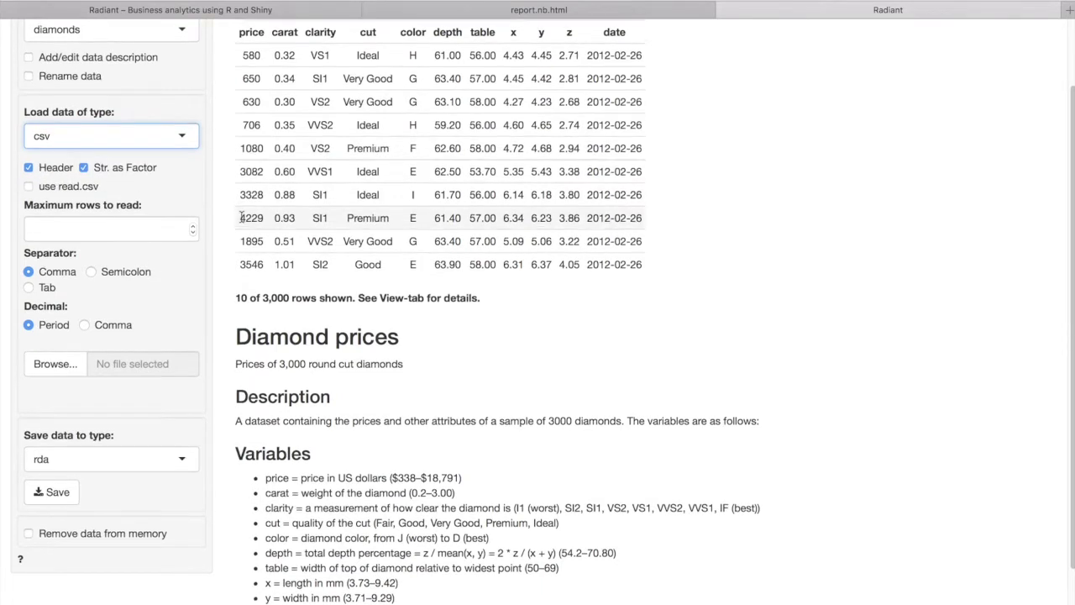
scroll(232, 152, up, 2)
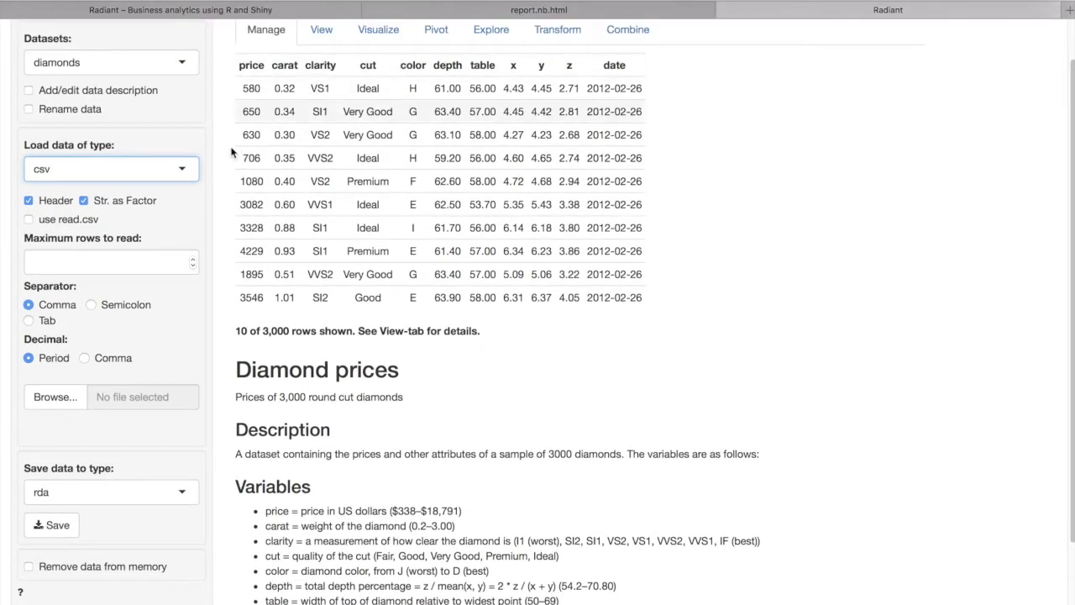
scroll(219, 248, down, 1)
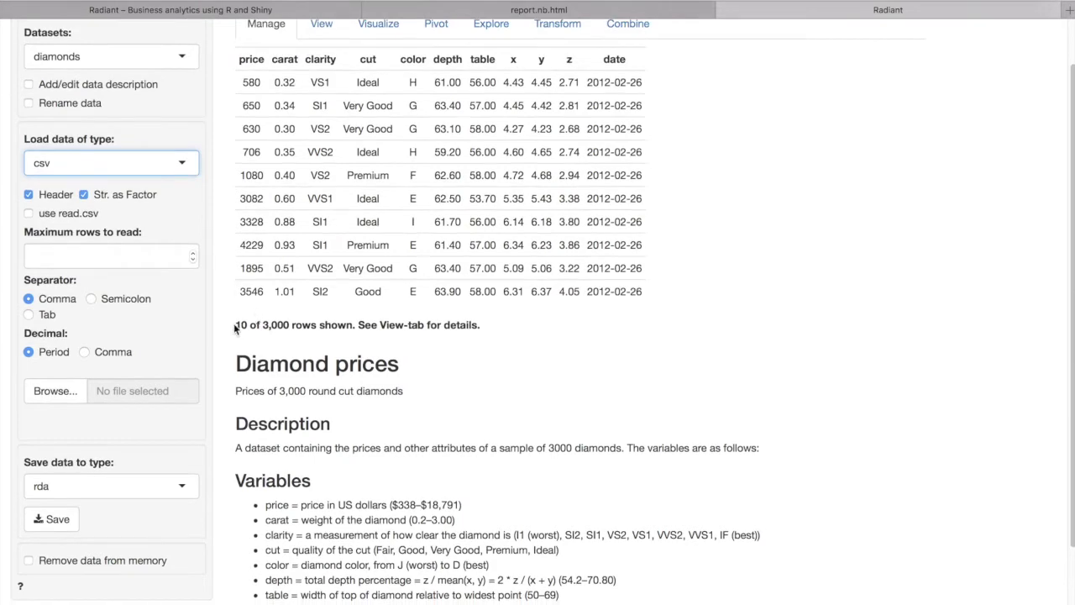
scroll(232, 326, down, 2)
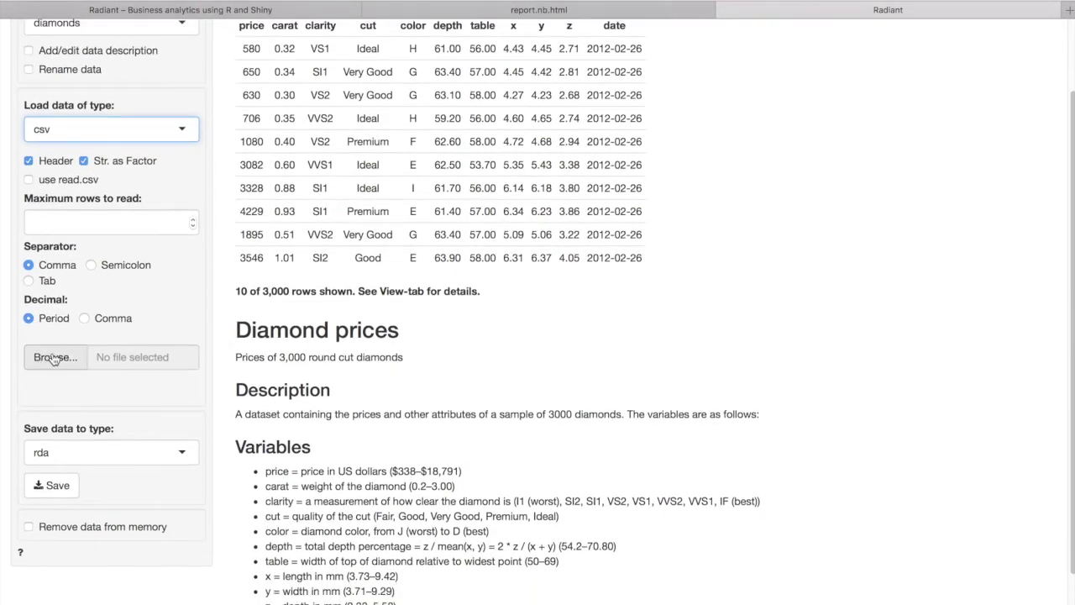
click(57, 362)
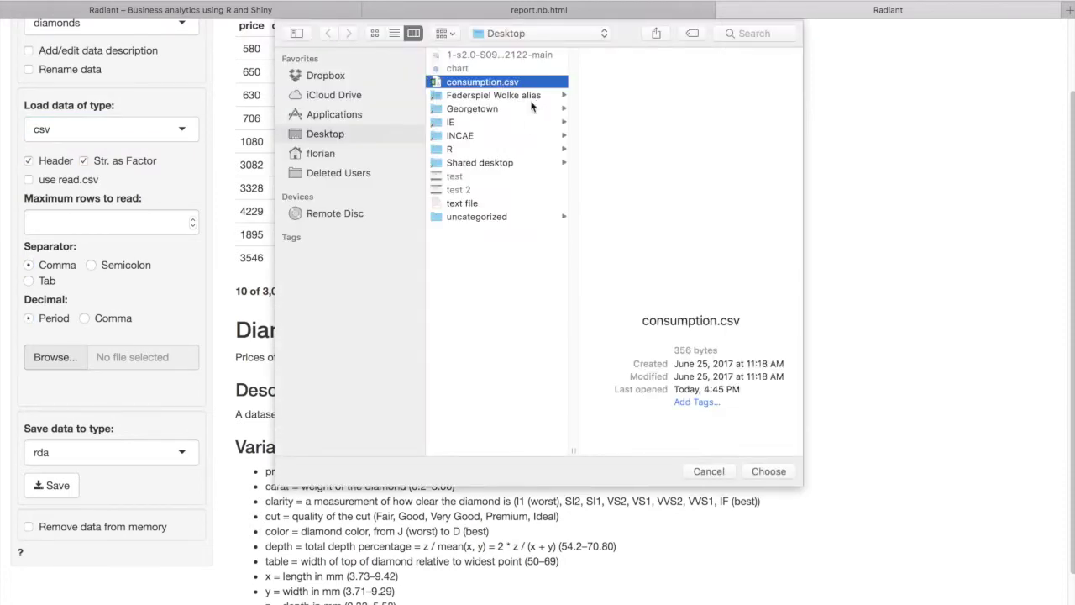
click(771, 473)
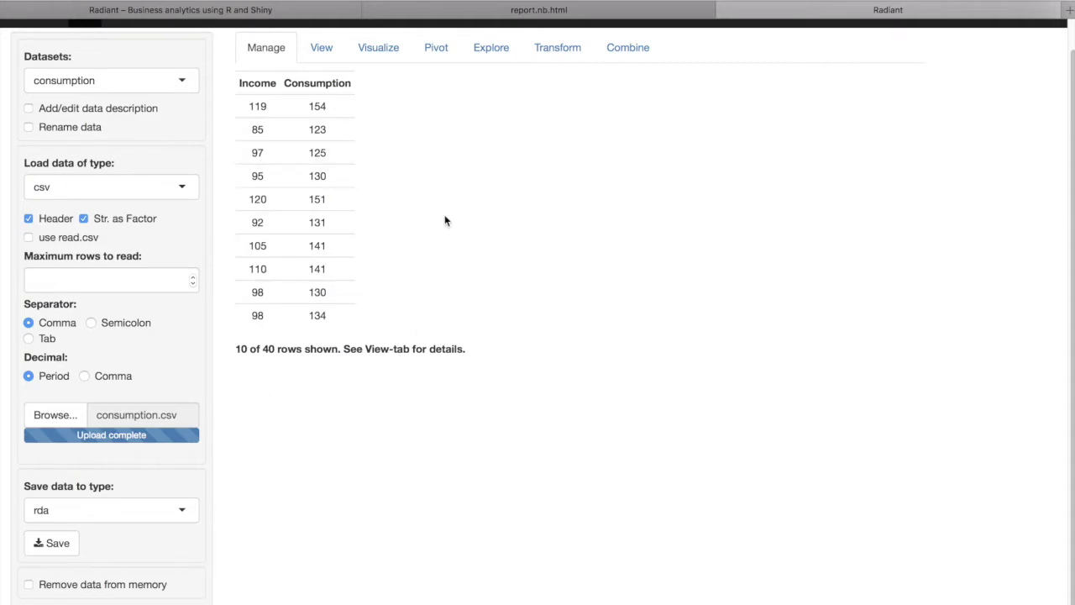
Explore the consumption dataset with summary statistics for both Income and Consumption.
scroll(445, 221, up, 1)
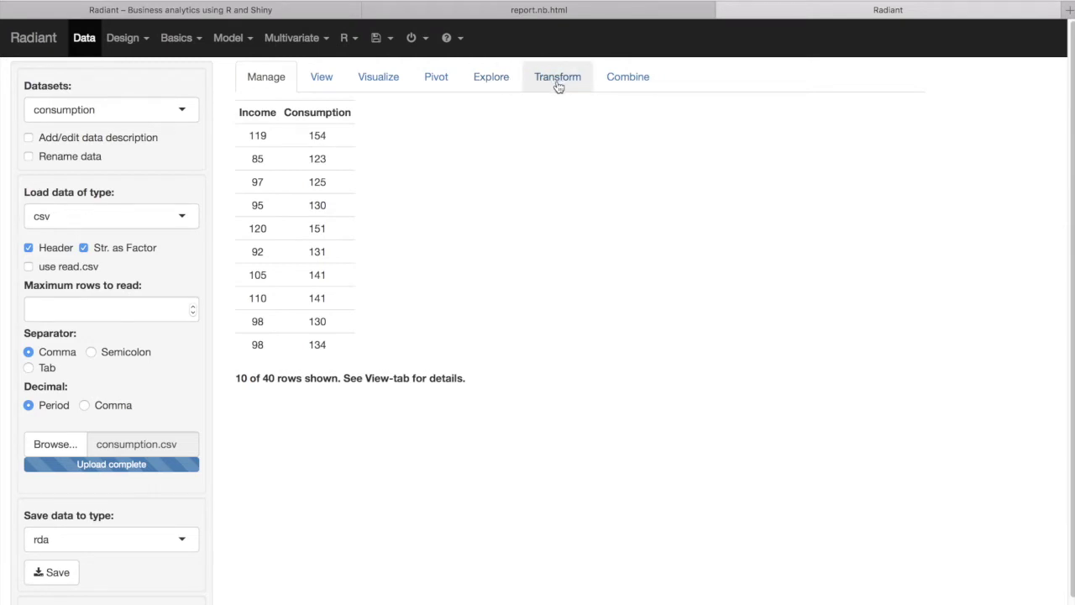
click(493, 79)
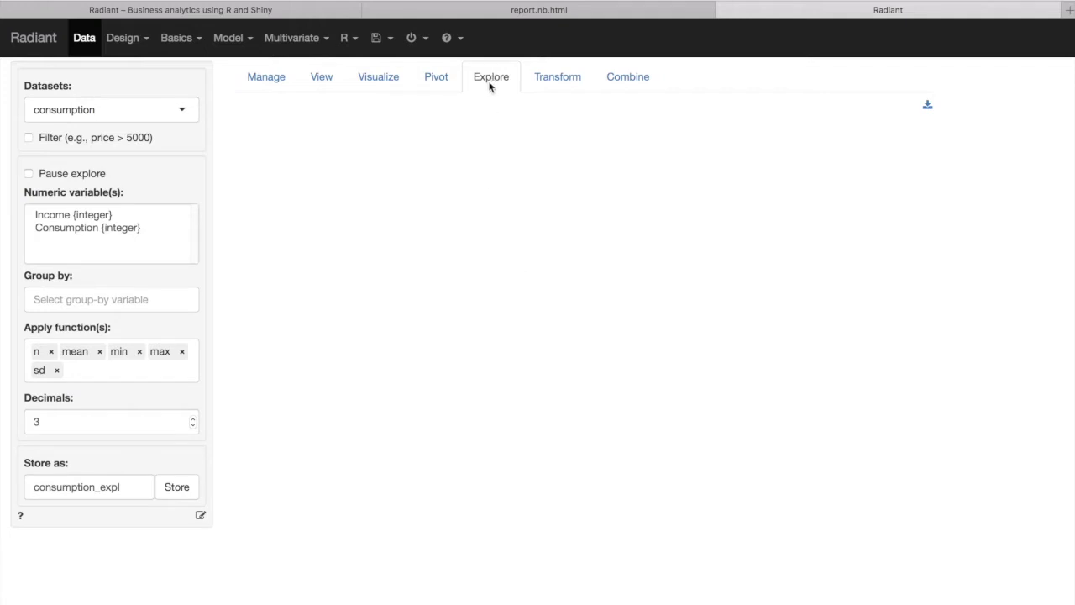
click(148, 217)
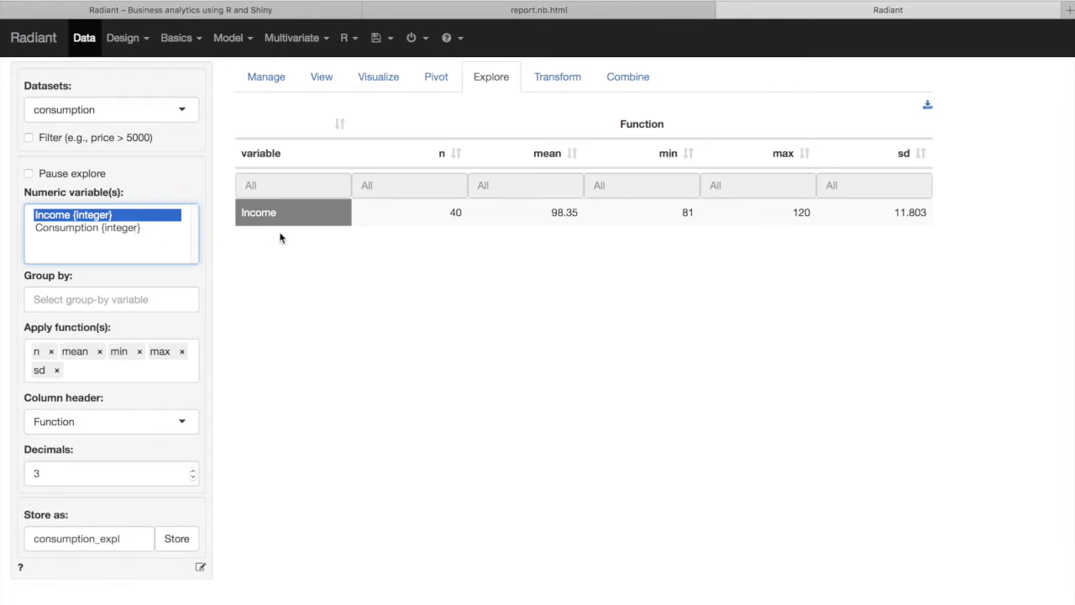
shift+click(103, 227)
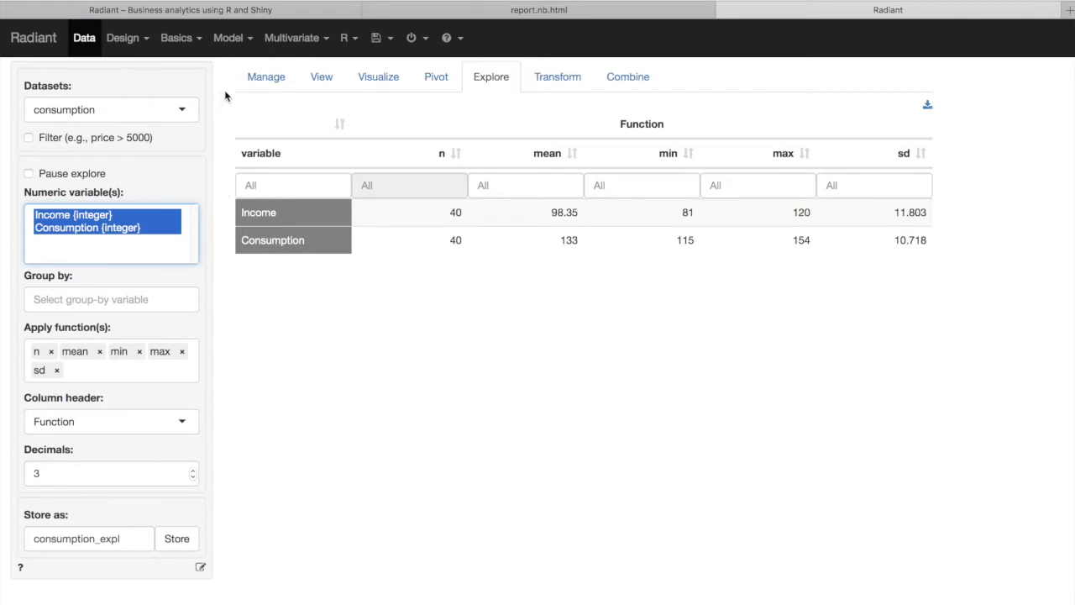
click(250, 43)
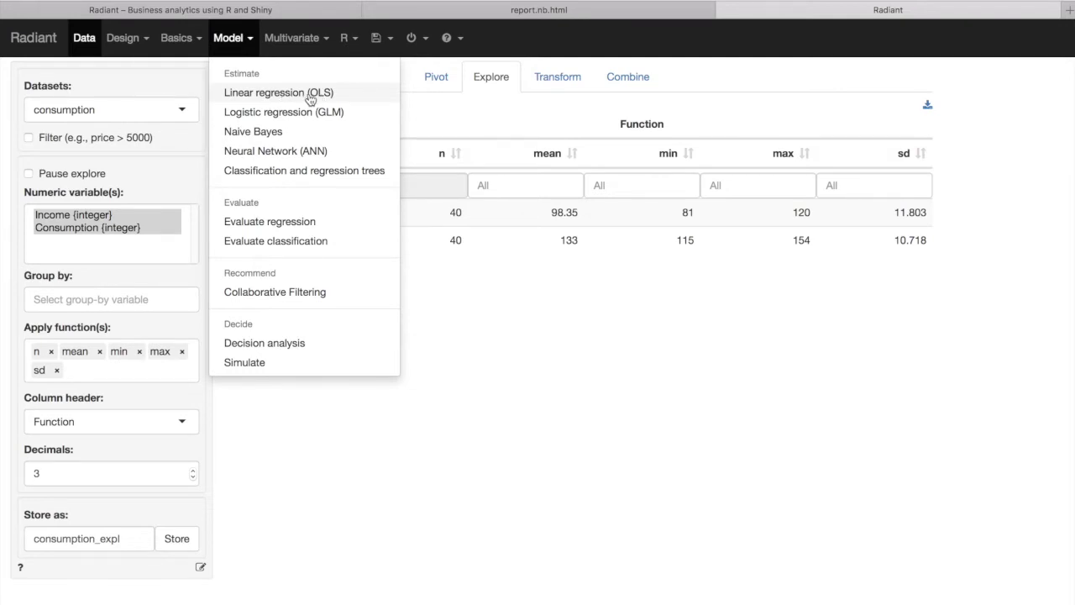
click(509, 113)
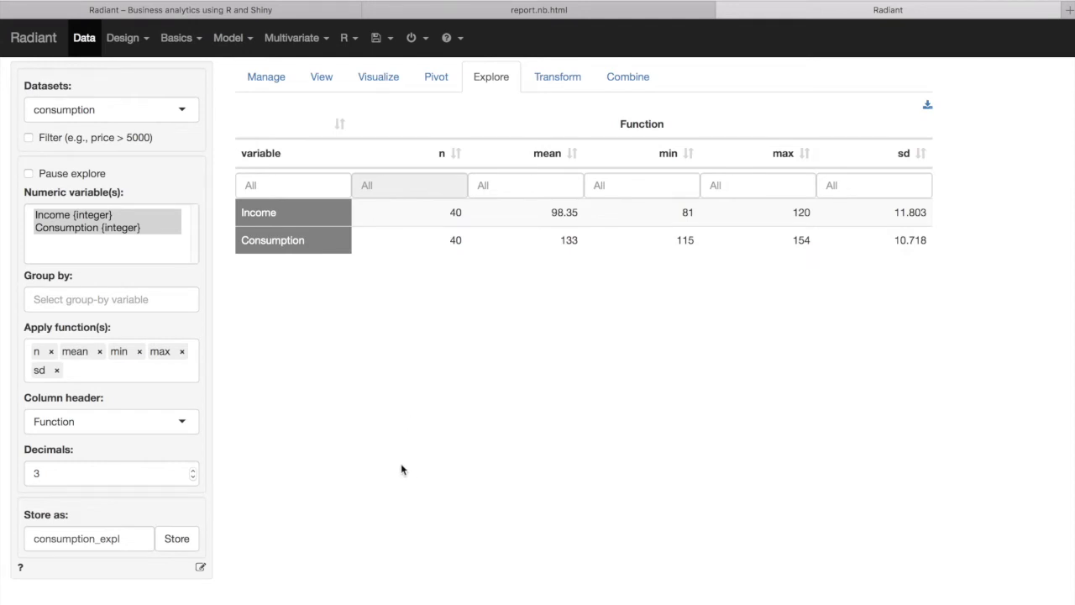
Add the Income and Consumption summary to the R report and knit the report.
click(201, 568)
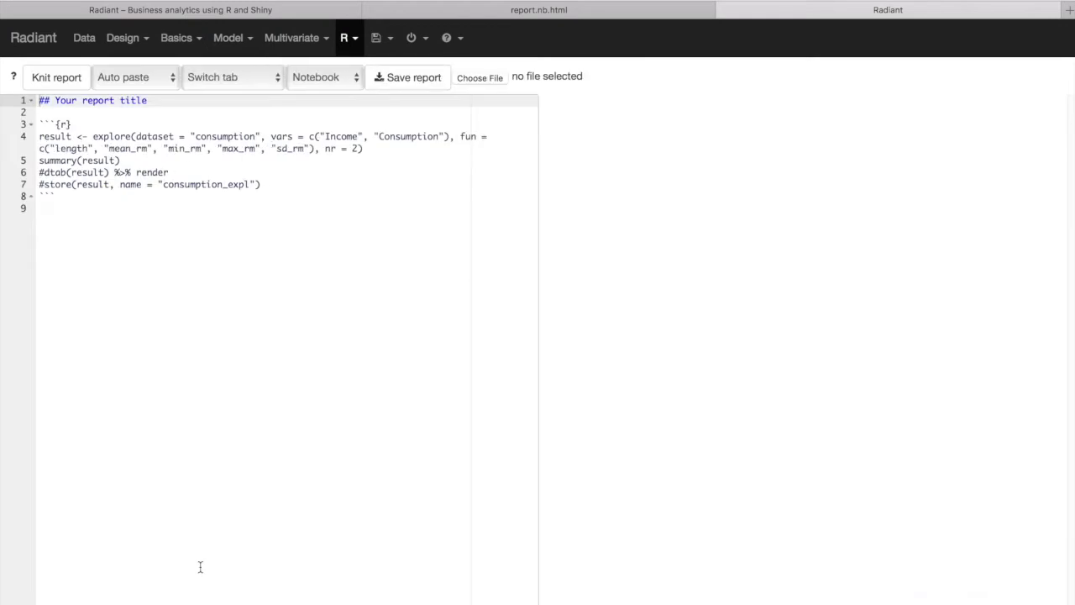
click(358, 40)
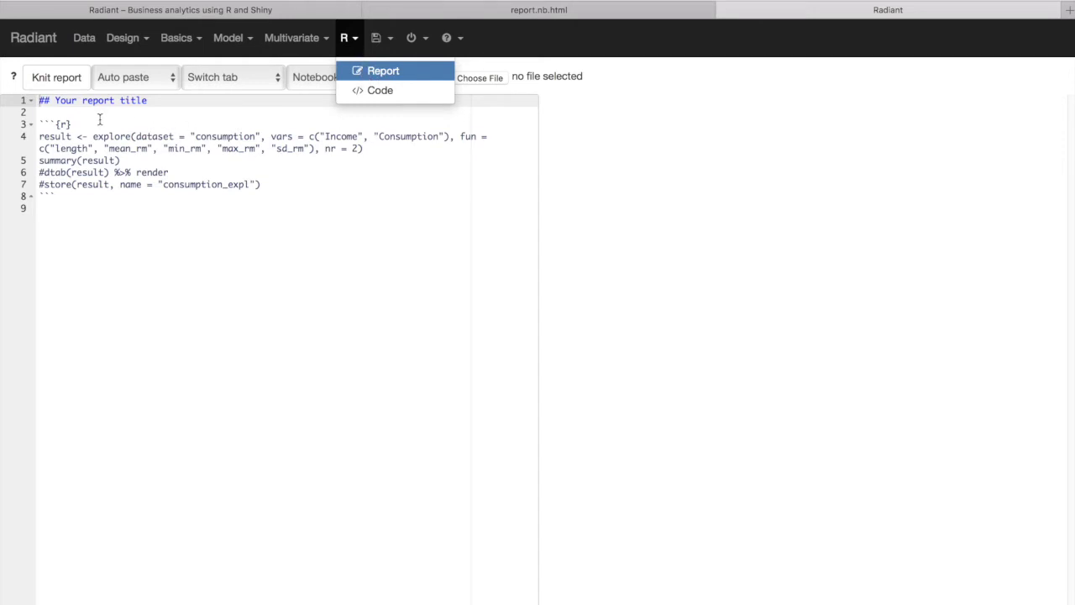
click(67, 122)
drag(67, 117, 119, 196)
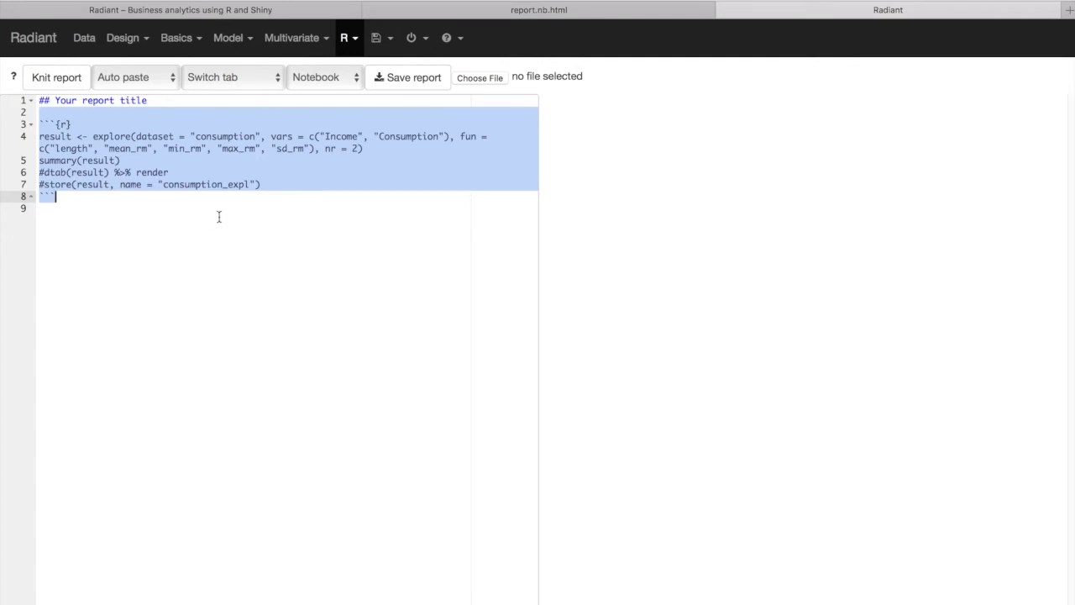
click(65, 123)
drag(59, 123, 127, 207)
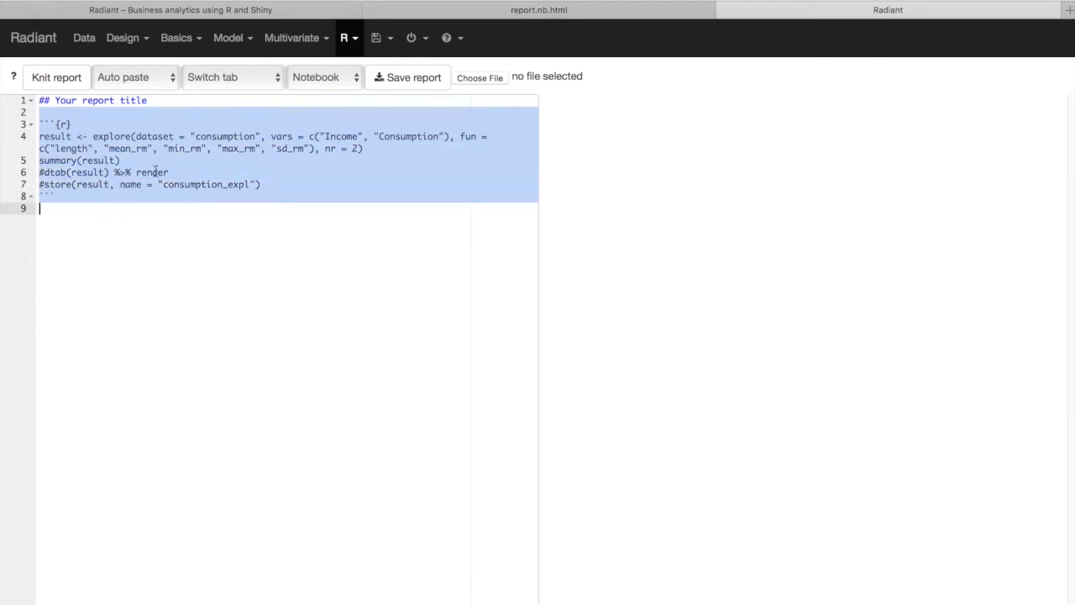
click(59, 78)
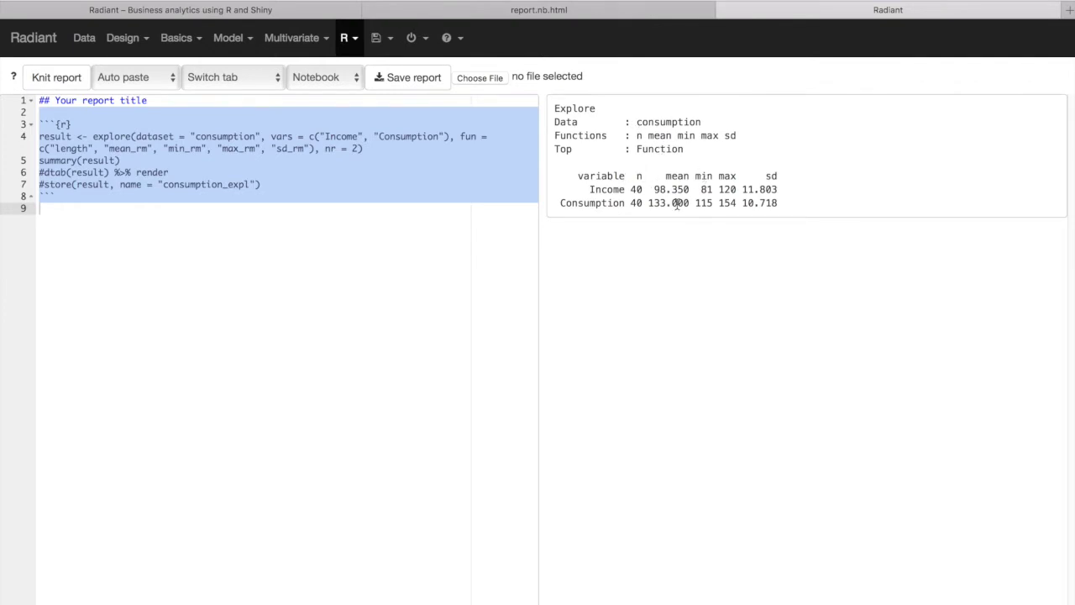
Replace the placeholder report title with "Explaining a family's consumption level by its income".
click(179, 125)
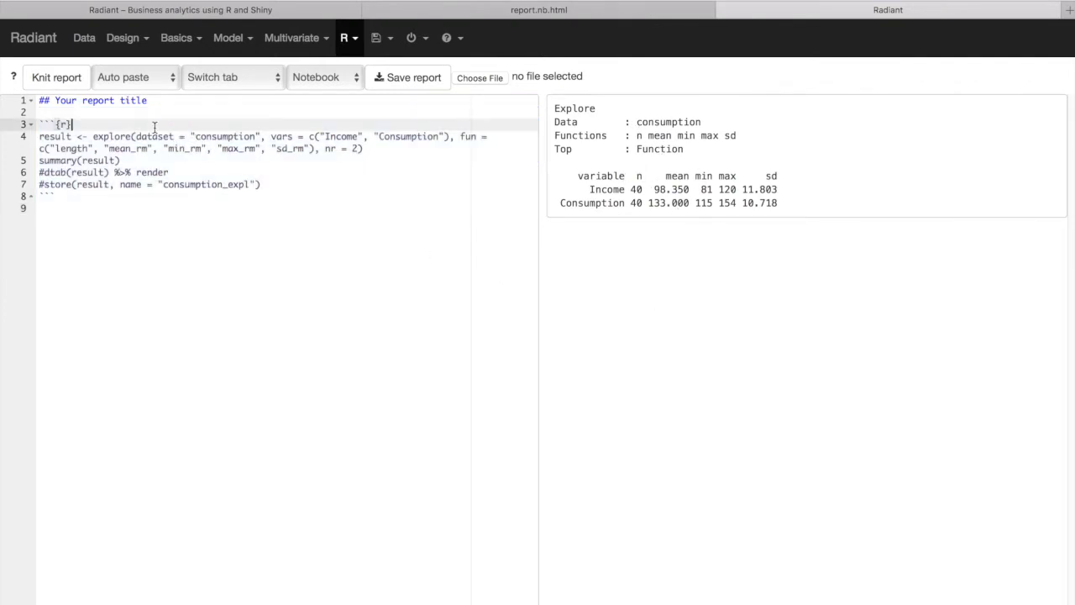
drag(55, 100, 149, 100)
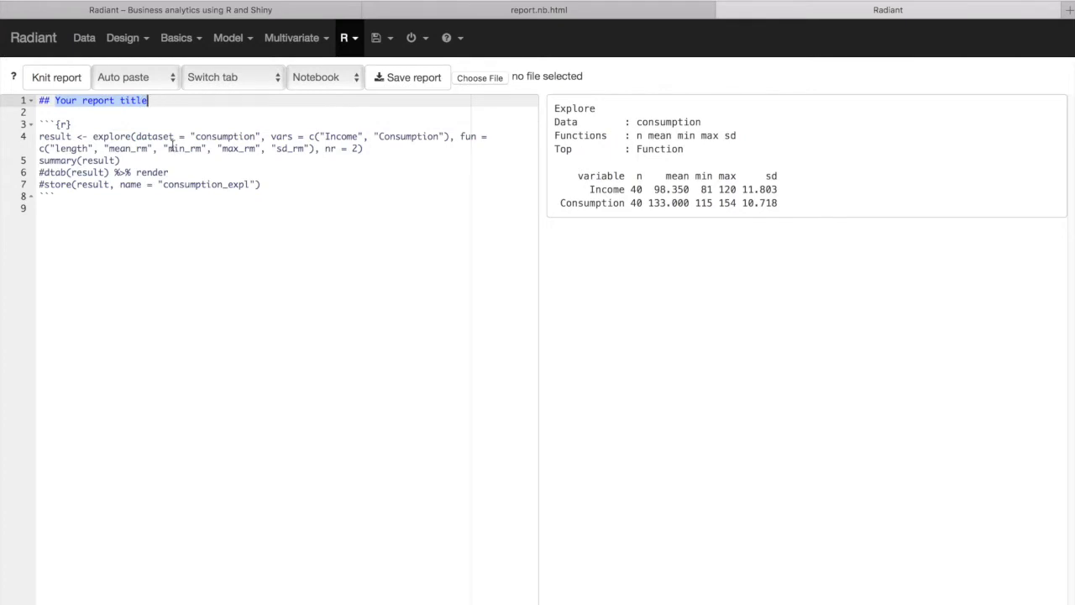
text(Explaining)
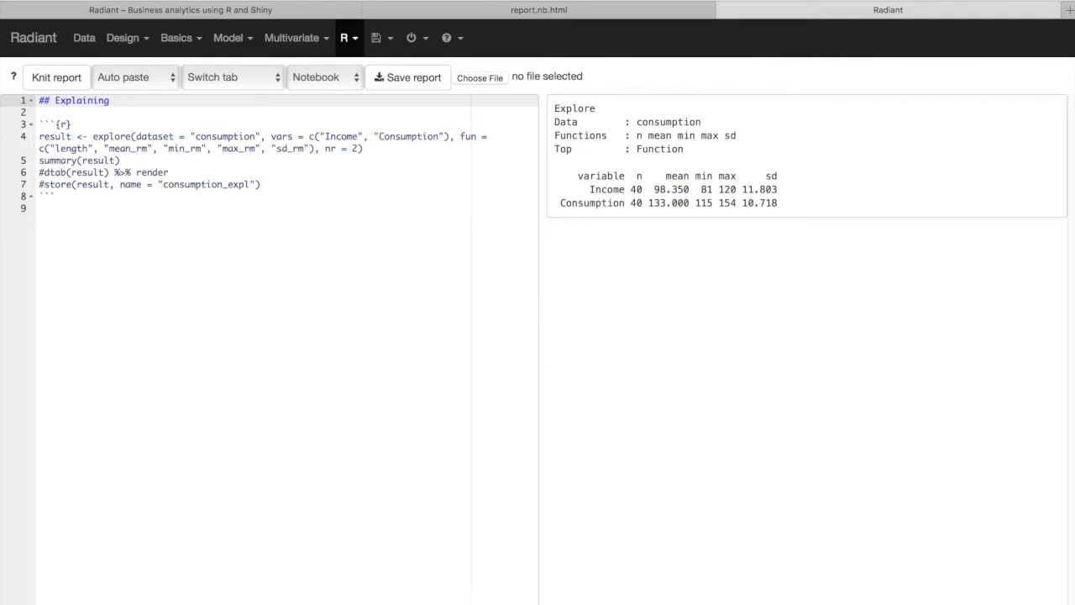
text( a family's consumption level by)
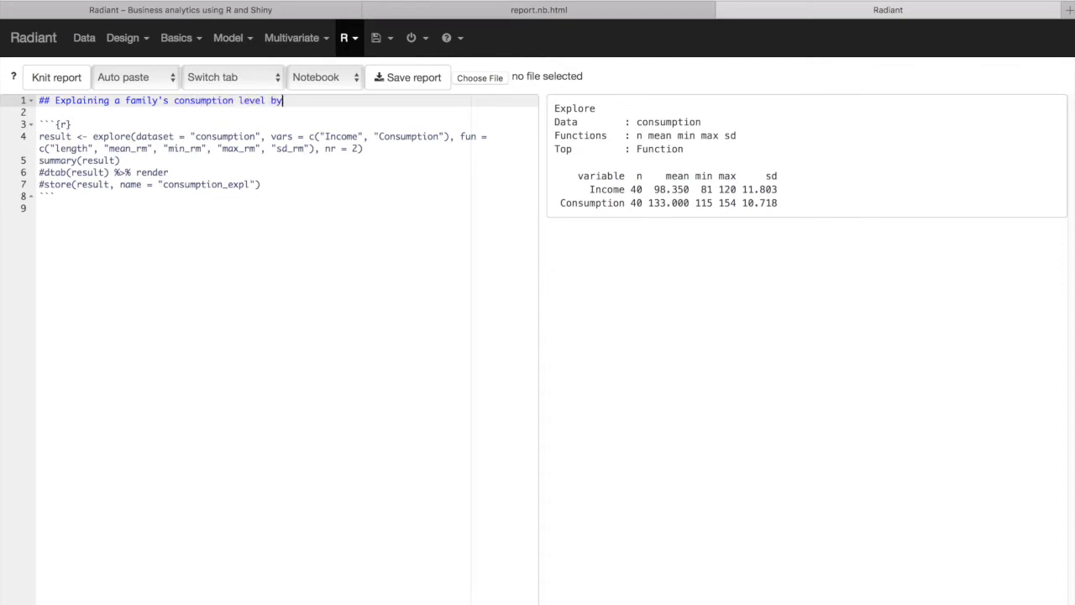
text( its income)
Change the first word of the report title to "Analyzing" and knit the report again.
double_click(94, 101)
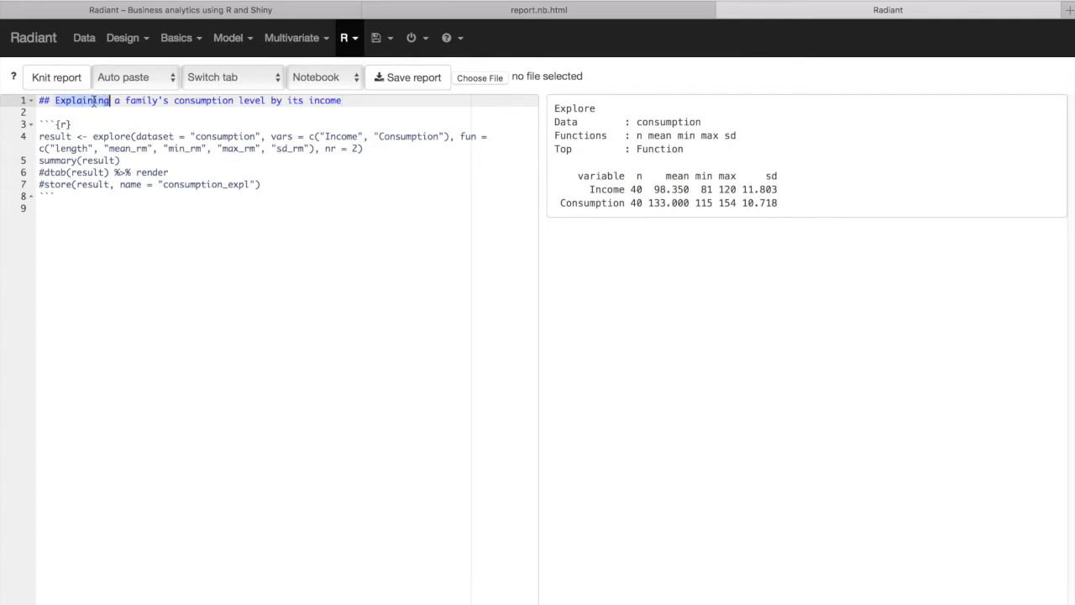
text(Analys)
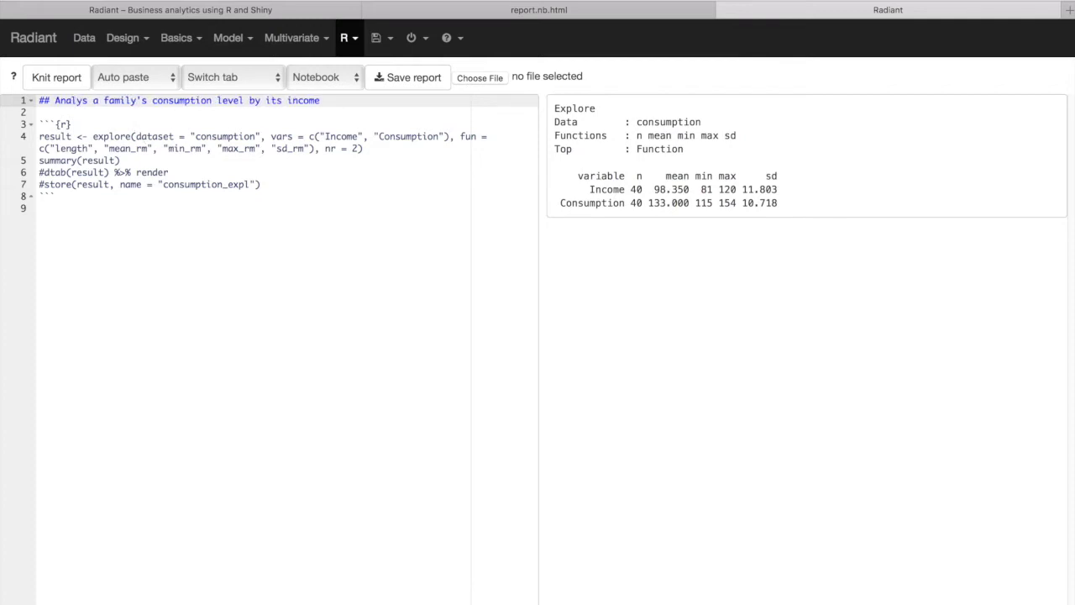
text(ing)
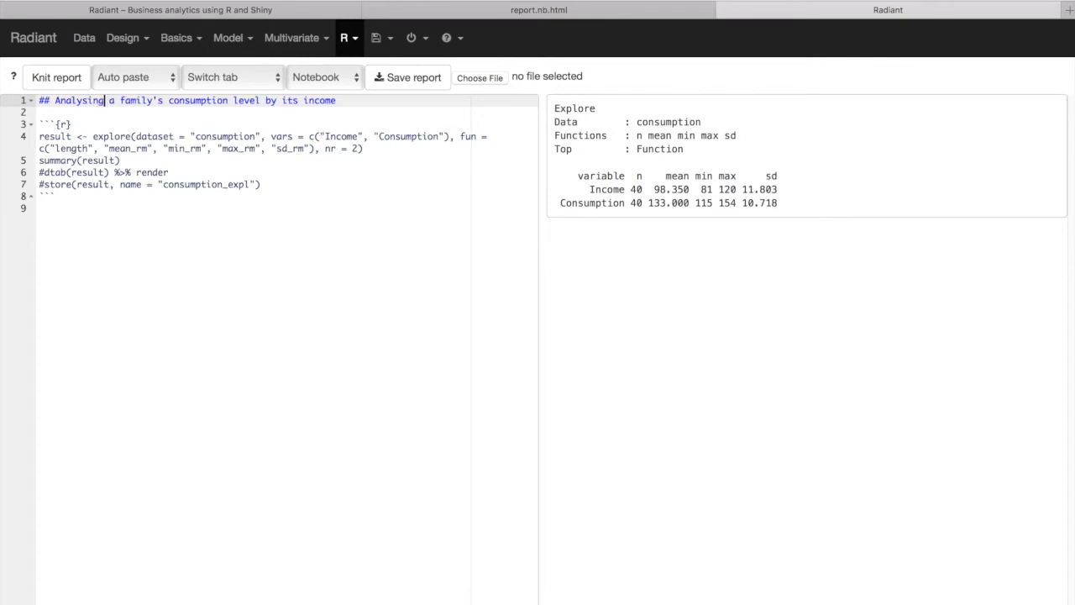
key(BackSpace)
text(z)
click(92, 110)
key(ctrl+a)
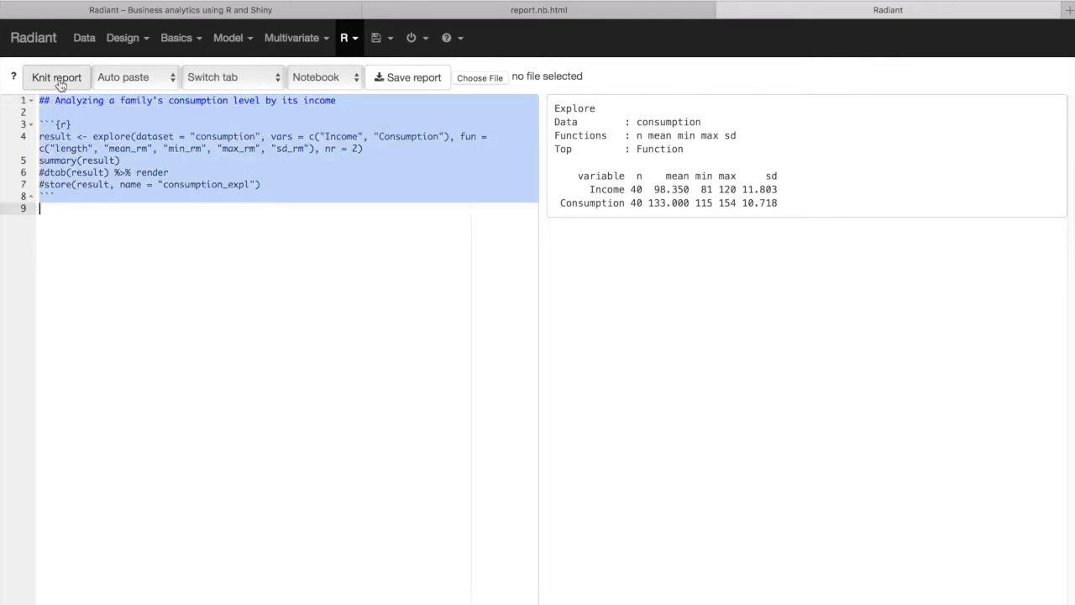
key(ctrl+Return)
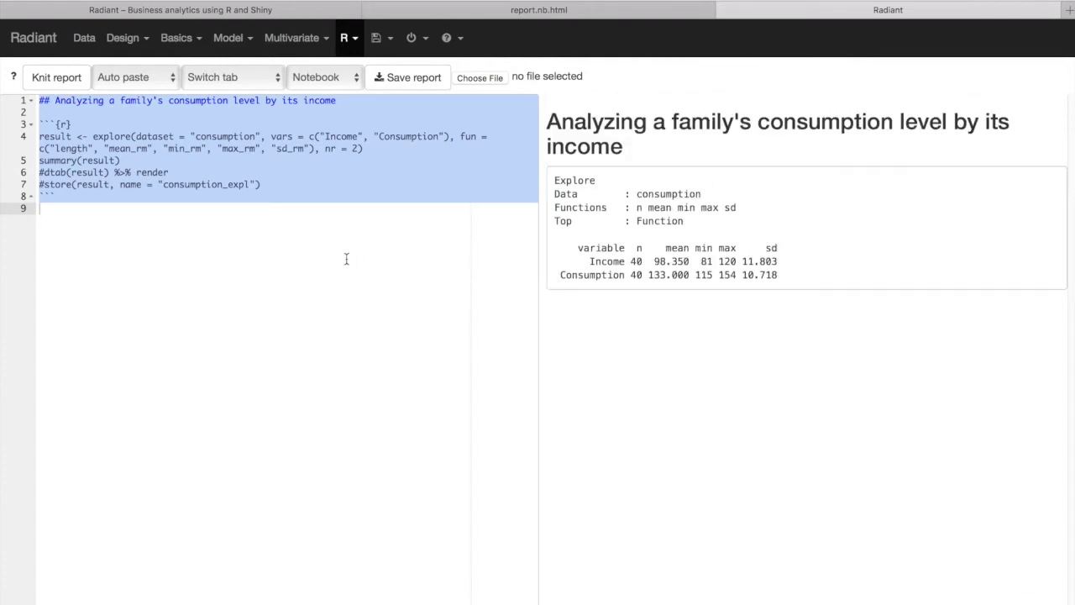
click(279, 237)
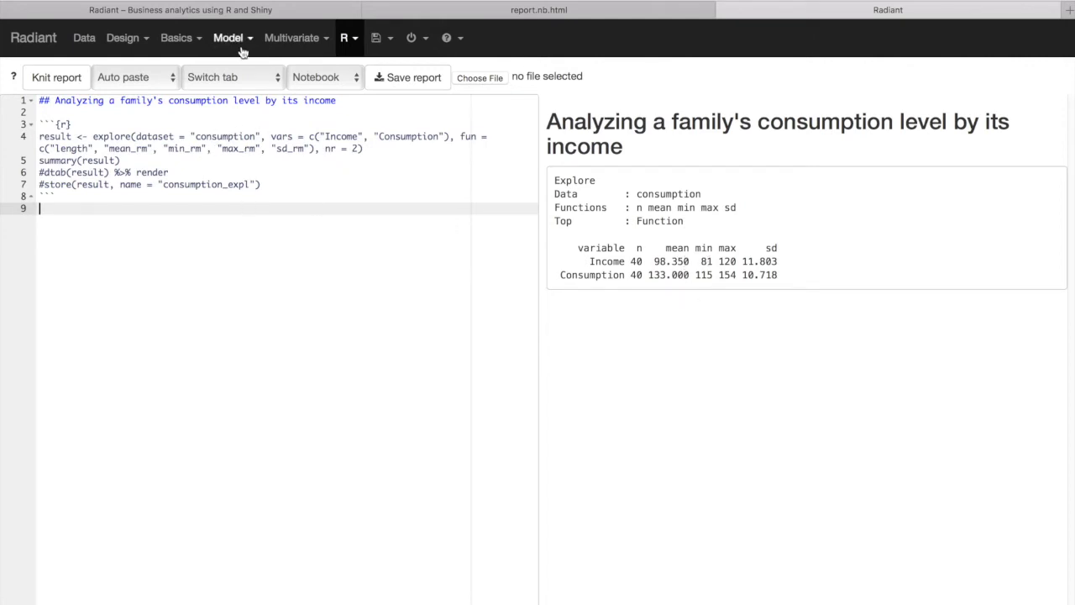
Set up a linear regression (OLS) on the consumption data with Consumption as response variable and Income as explanatory variable.
click(82, 41)
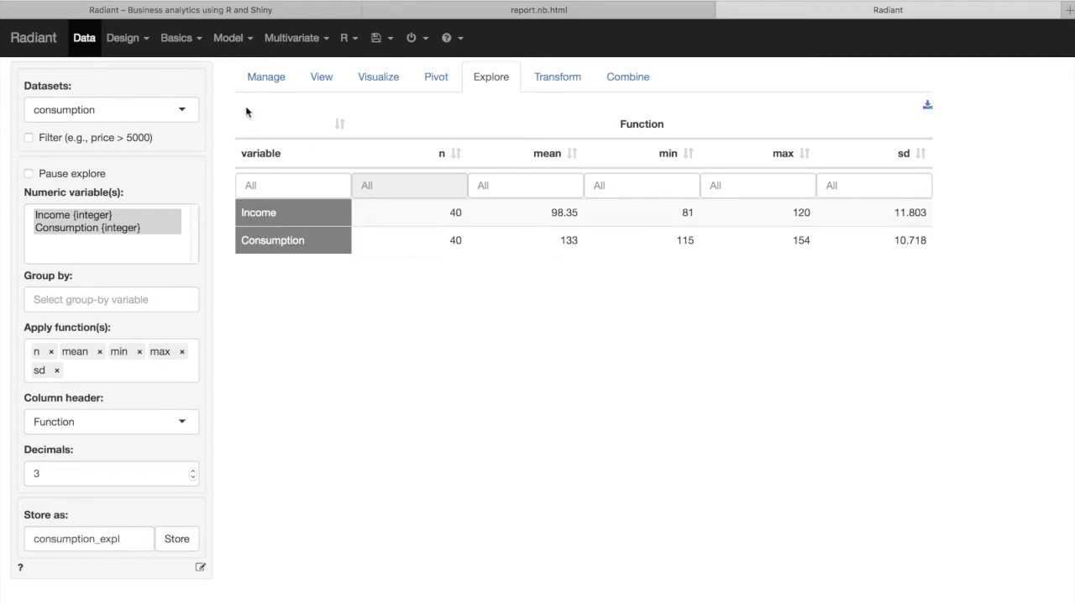
click(239, 49)
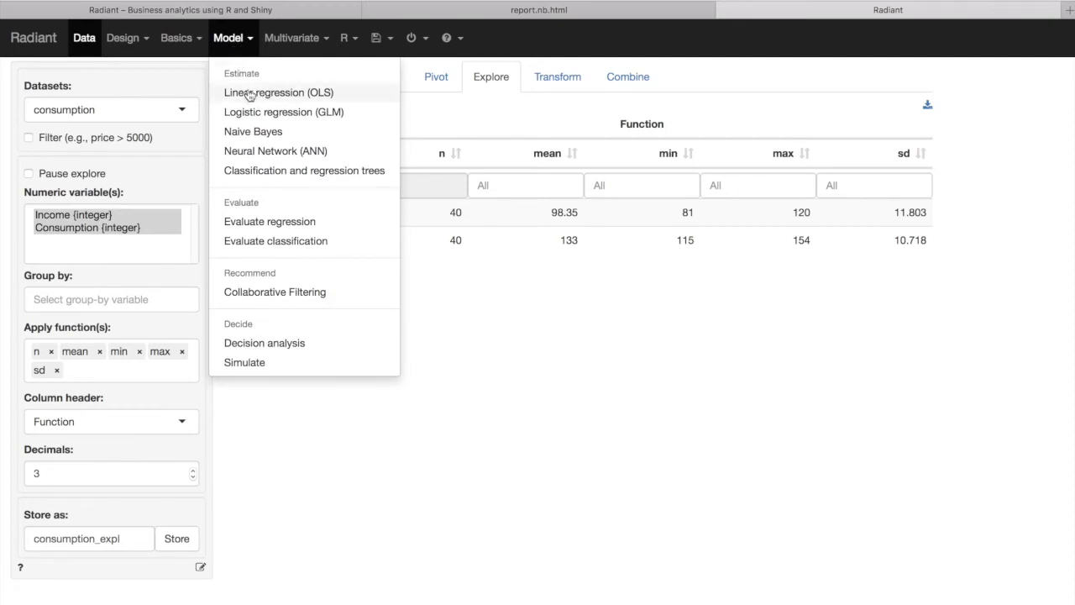
click(275, 97)
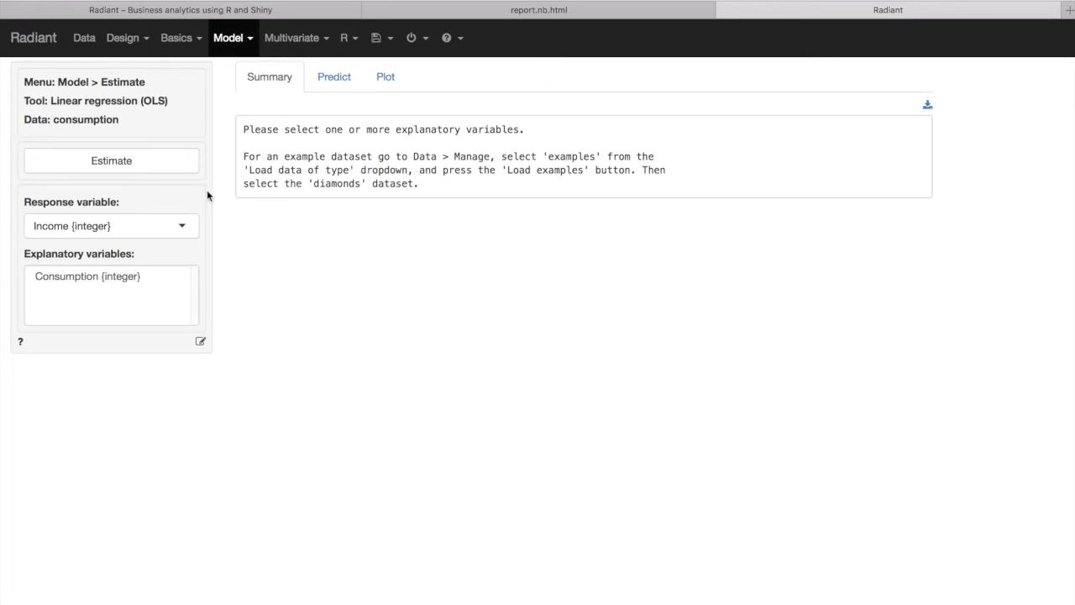
click(181, 227)
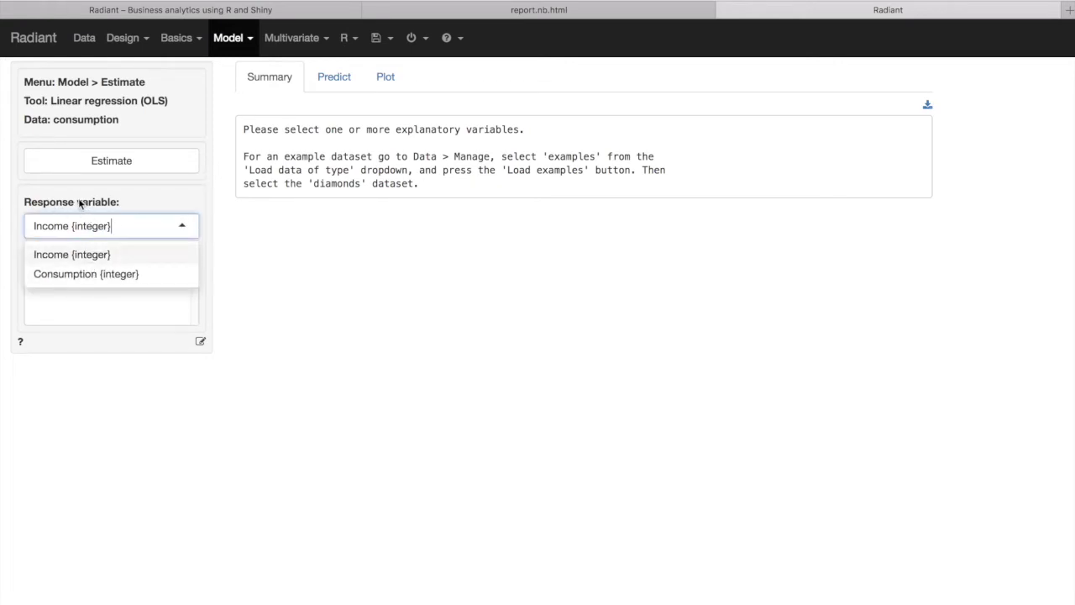
click(75, 278)
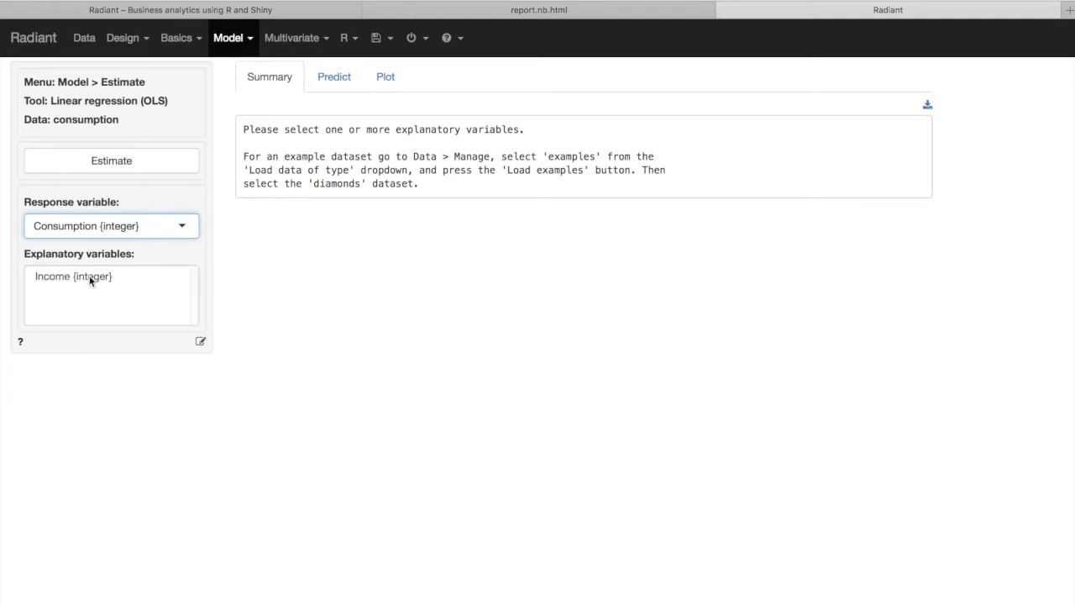
click(143, 277)
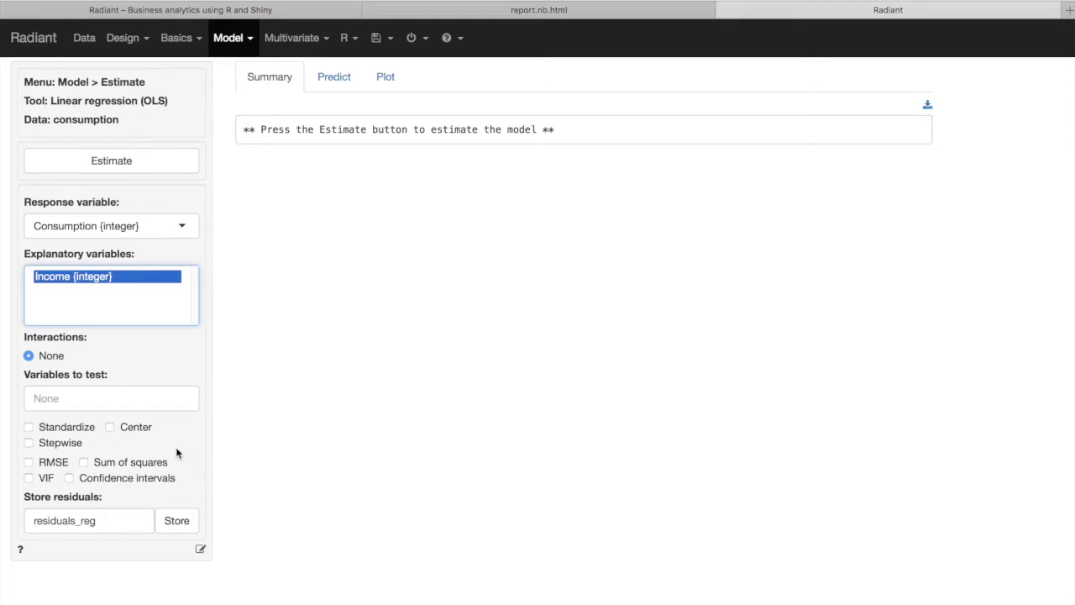
Include confidence intervals in the regression output and estimate the model.
click(122, 483)
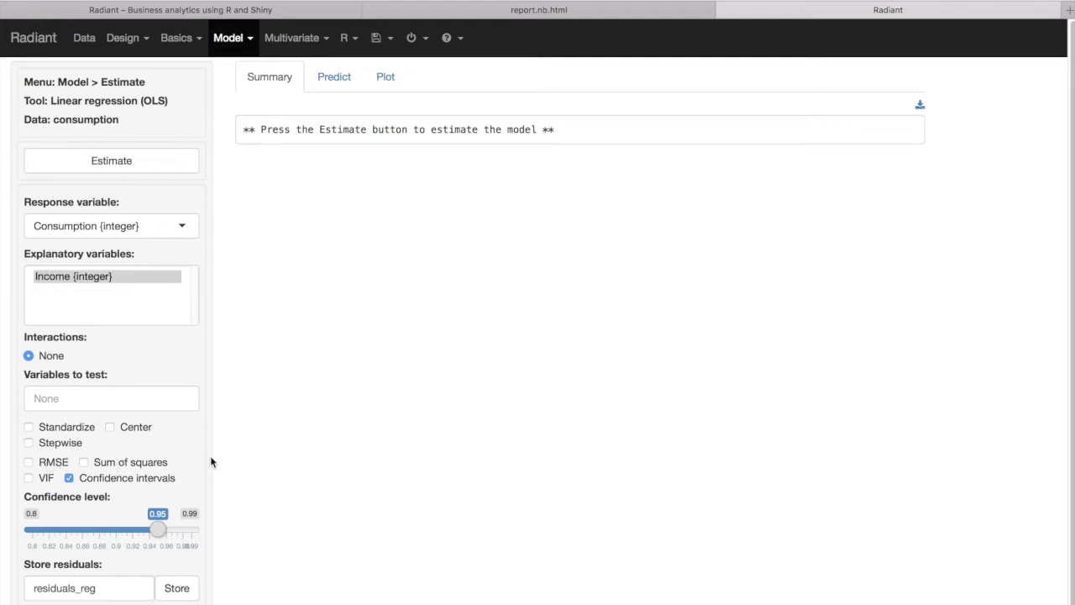
scroll(217, 459, down, 1)
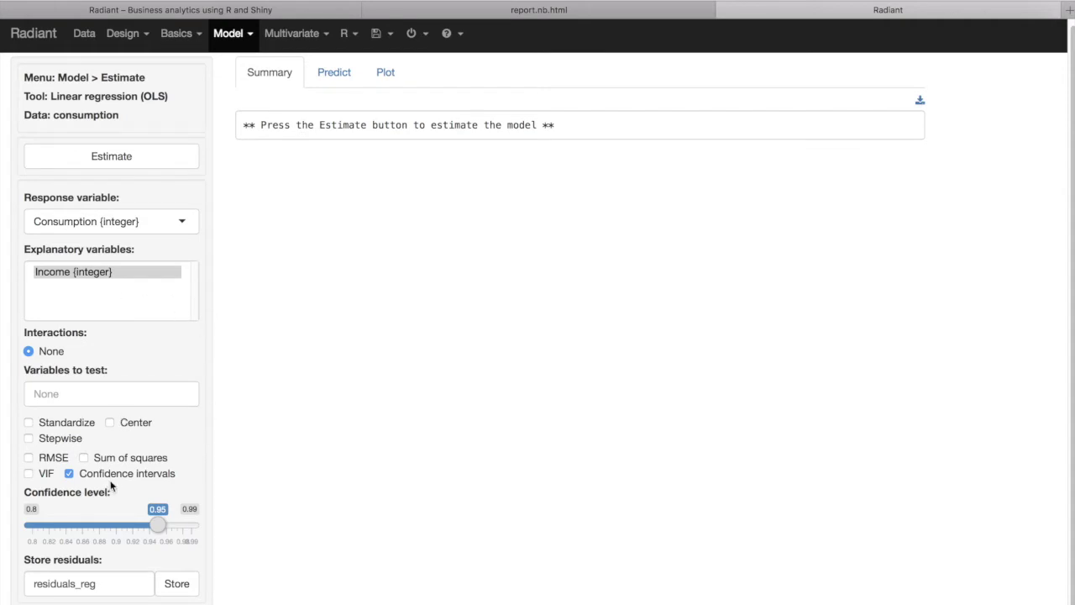
click(156, 163)
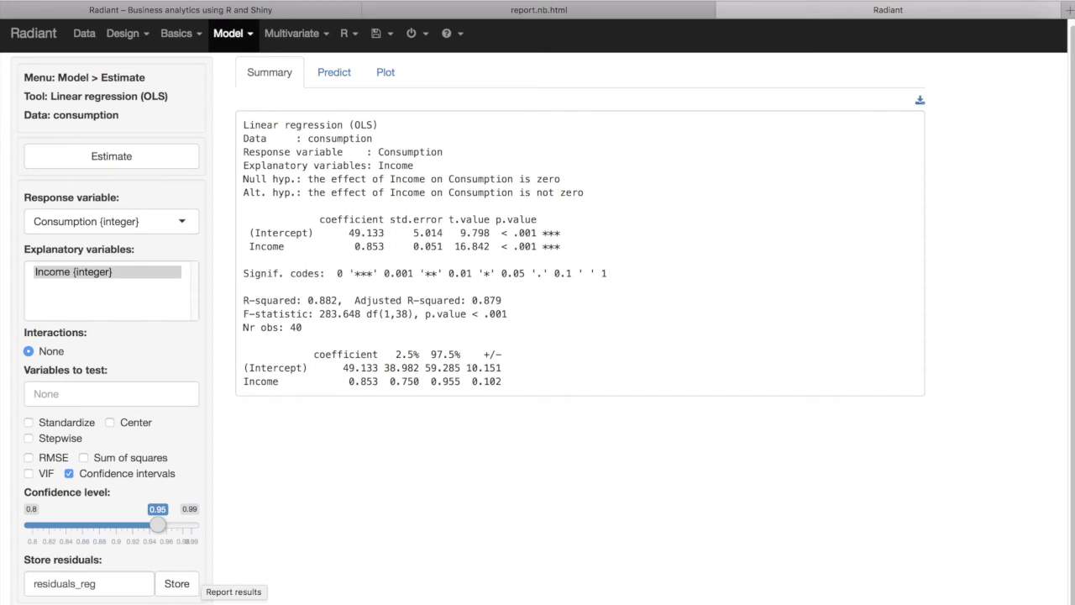
Add the regression results to the R report below the summary statistics, knit it, and start a new line after the regression code.
click(198, 598)
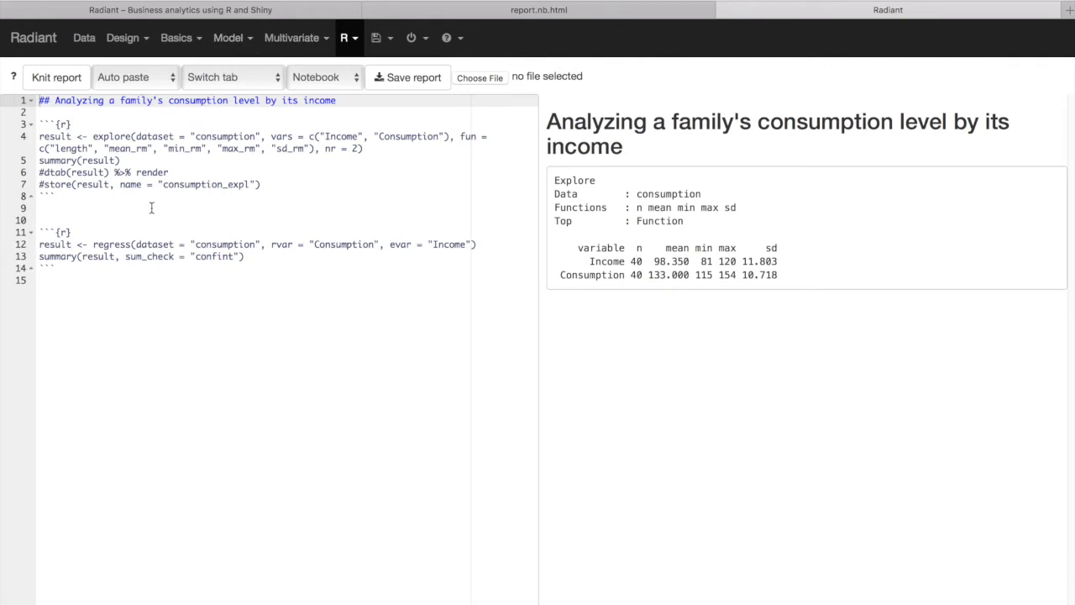
drag(192, 324, 31, 95)
click(50, 77)
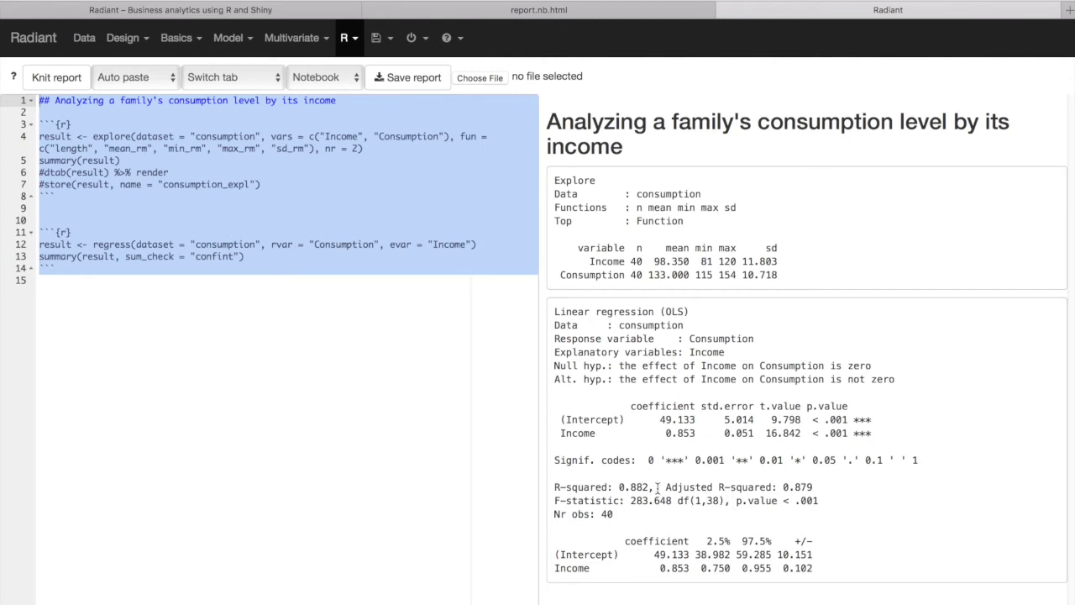
click(309, 298)
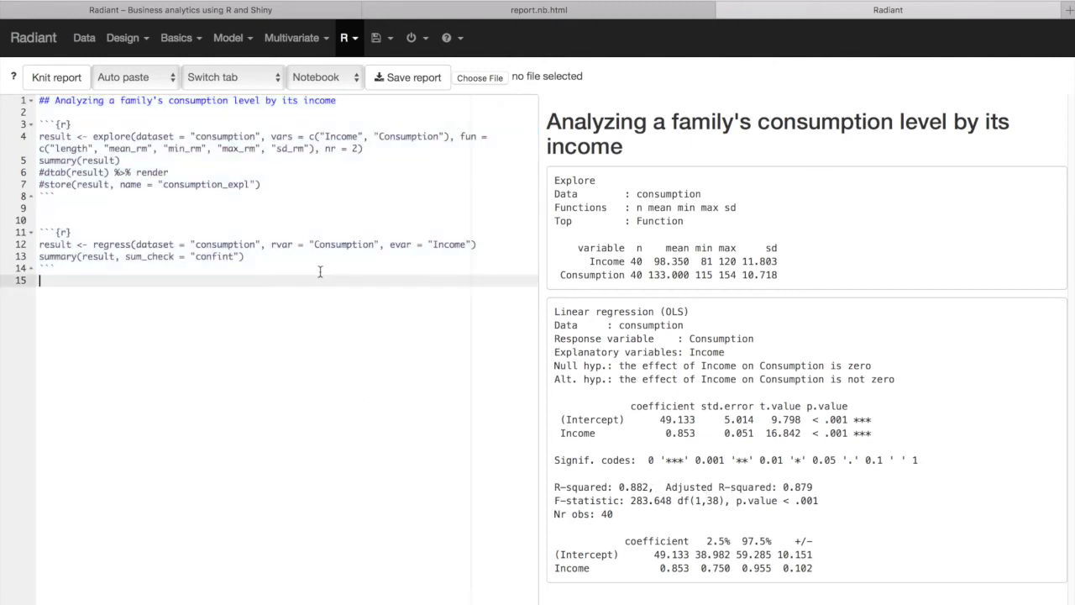
key(ctrl+Return)
click(340, 324)
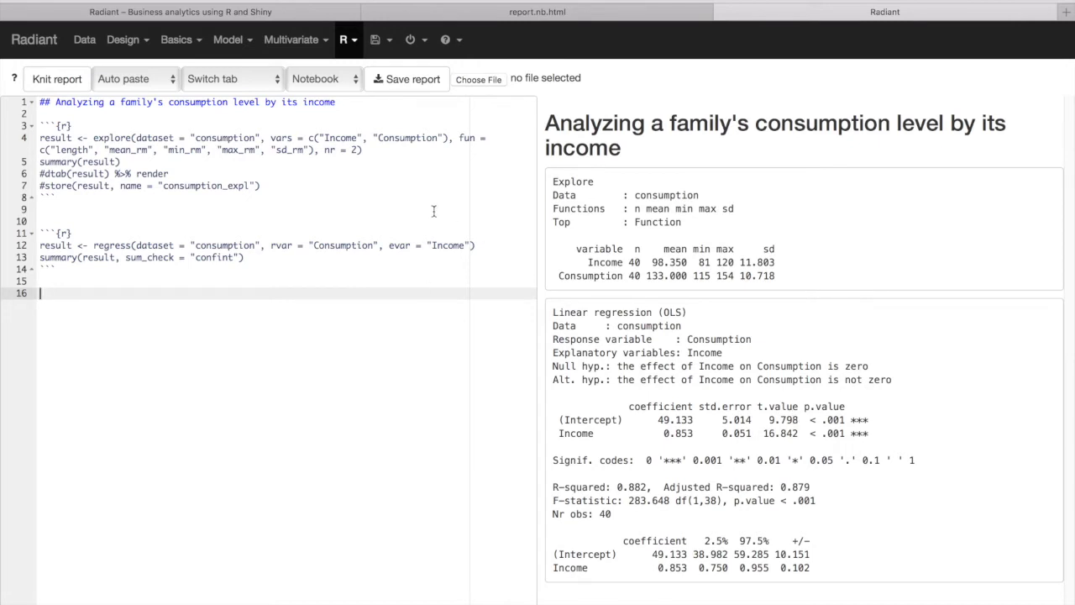
Plot the Dashboard of regression diagnostics for the Consumption model and examine its residual plots.
click(243, 43)
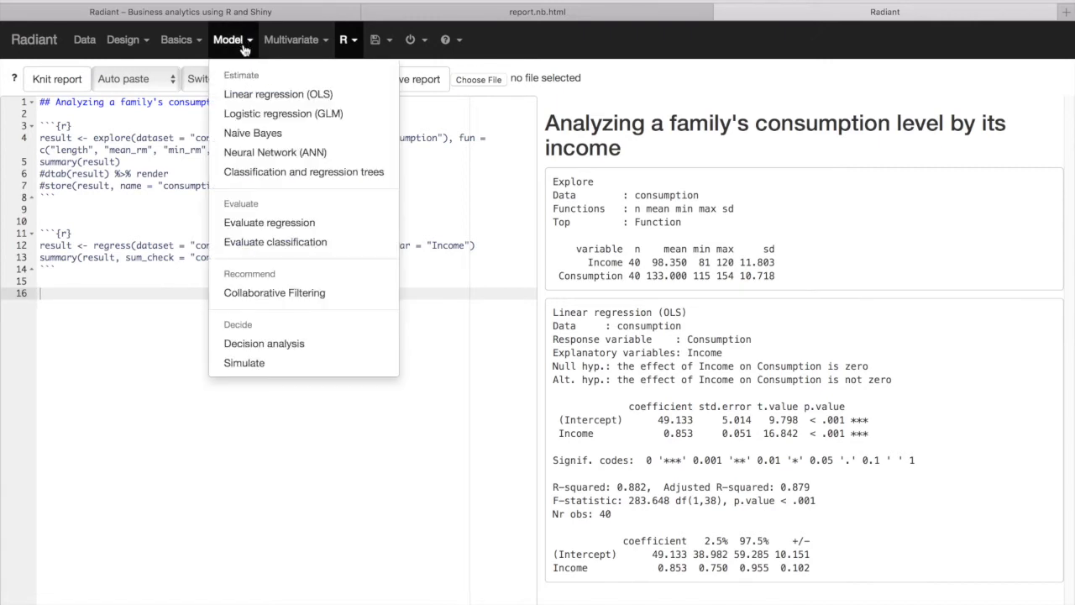
click(264, 97)
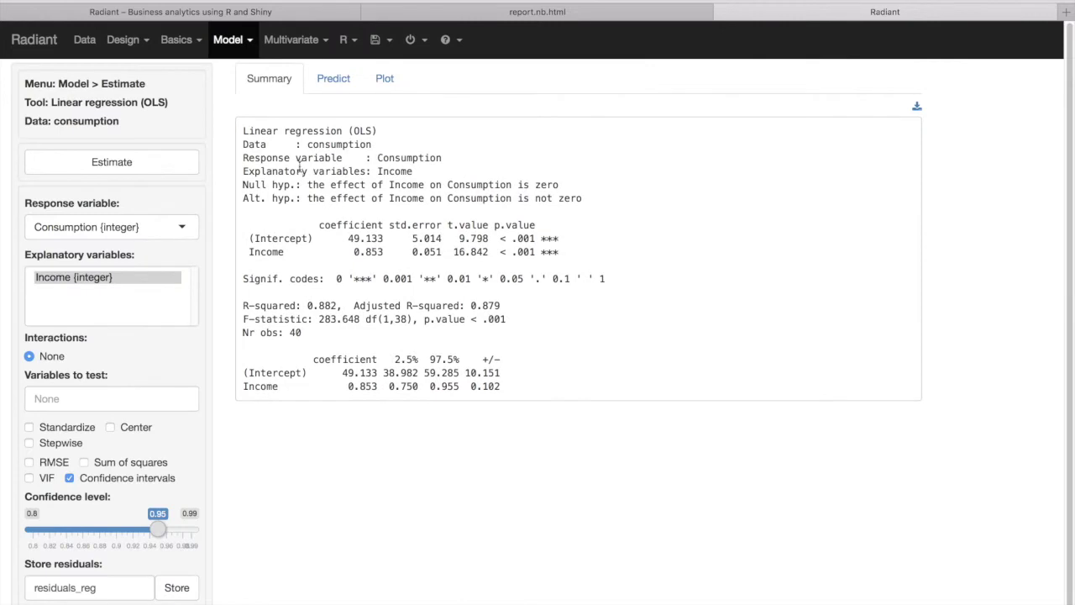
click(389, 84)
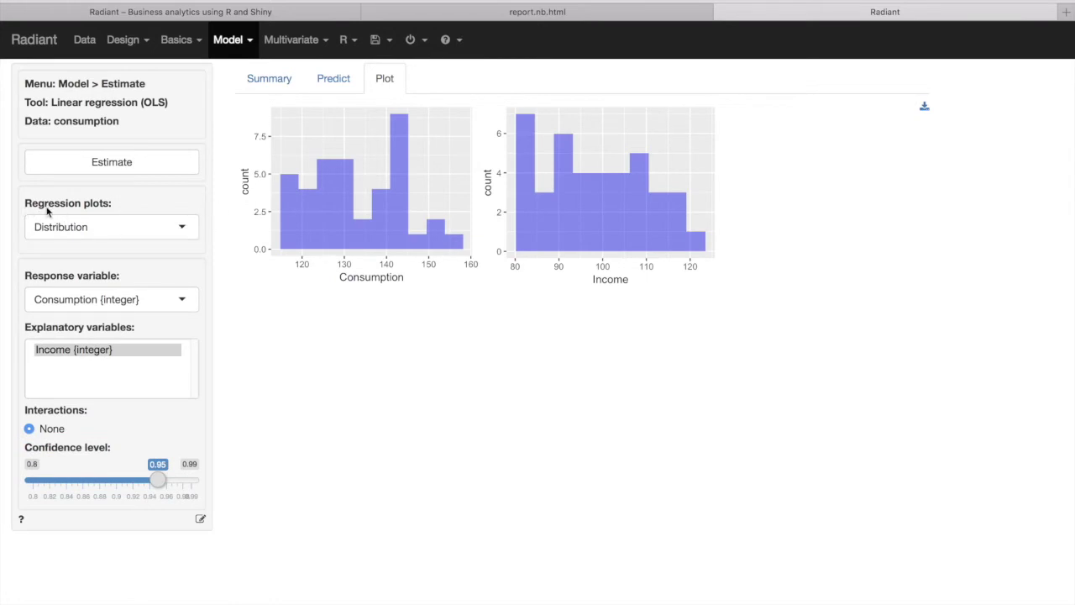
click(182, 227)
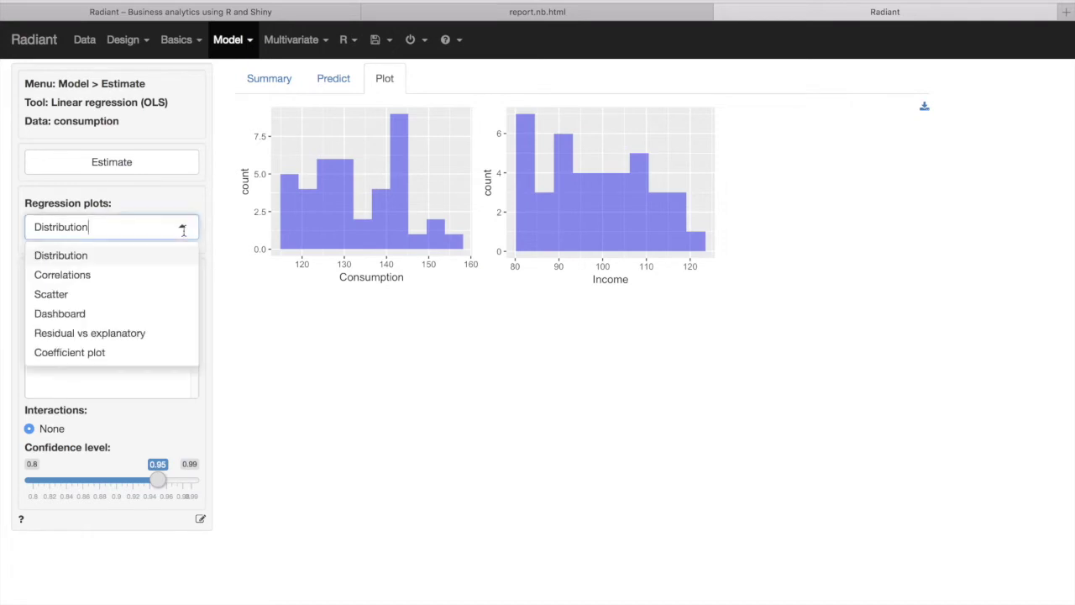
click(72, 316)
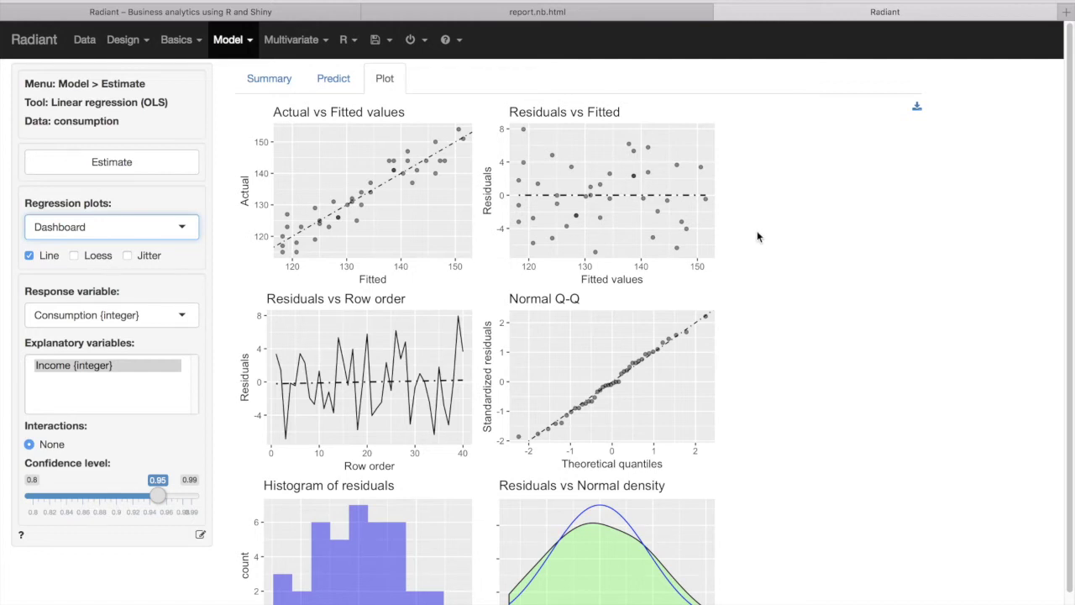
scroll(757, 230, down, 2)
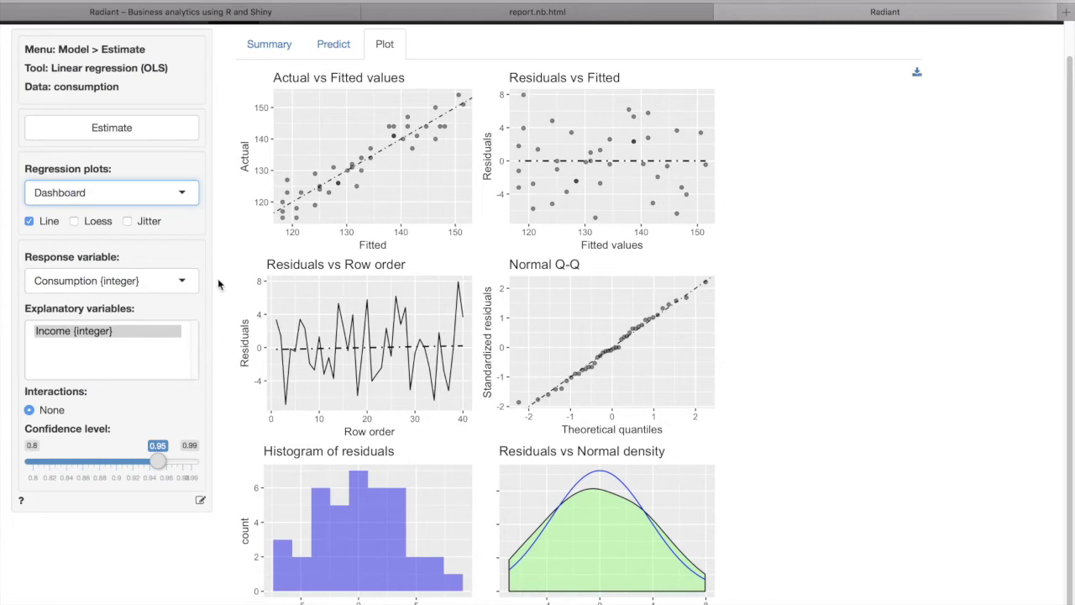
scroll(218, 284, up, 2)
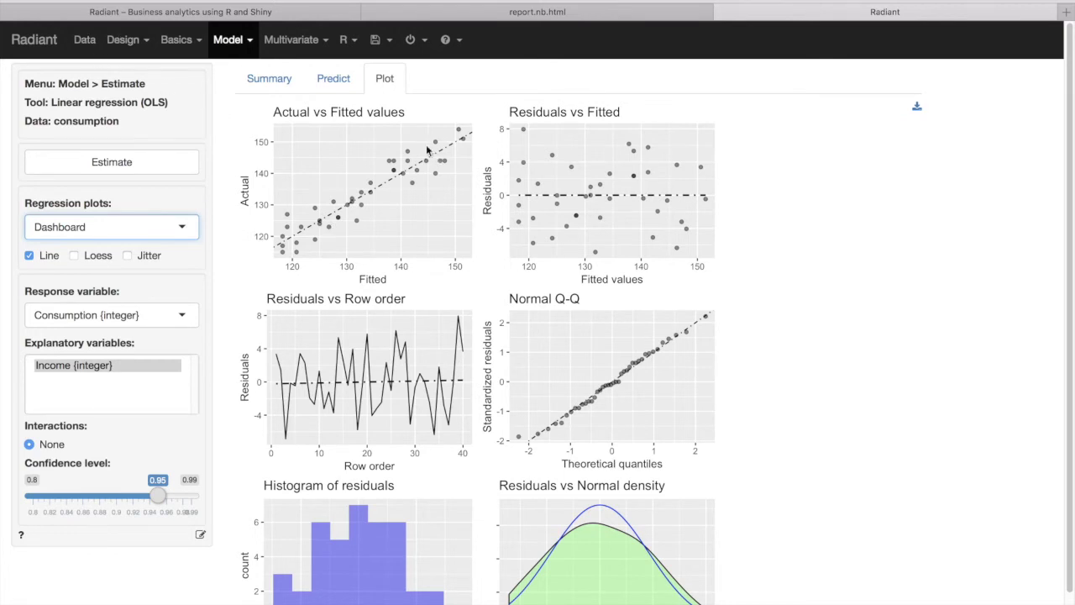
Visualize the consumption dataset as a scatter plot with Consumption as Y-variable and Income as X-variable.
click(85, 43)
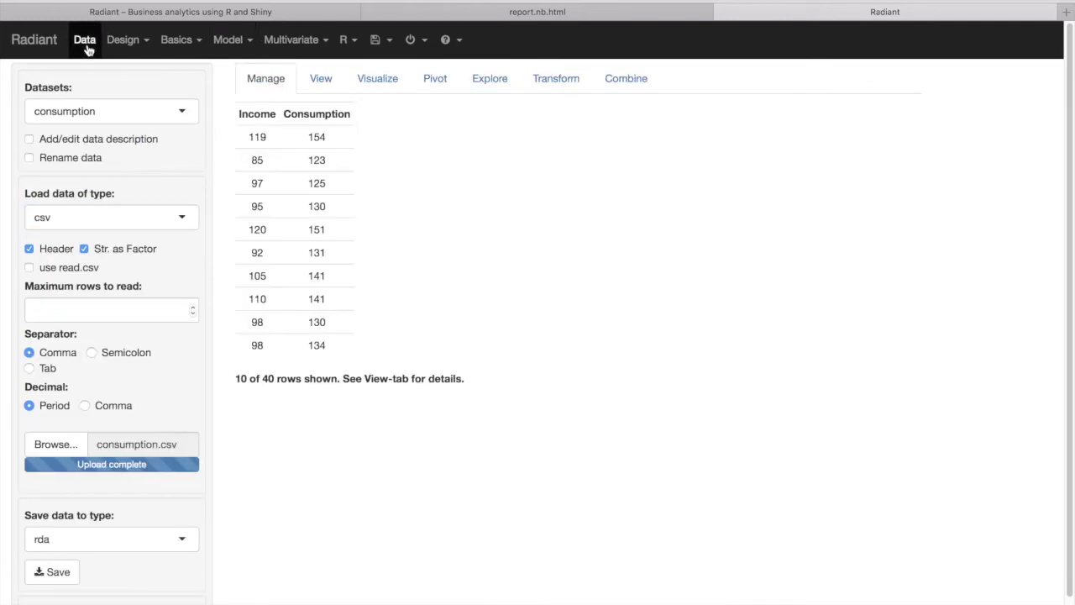
click(384, 86)
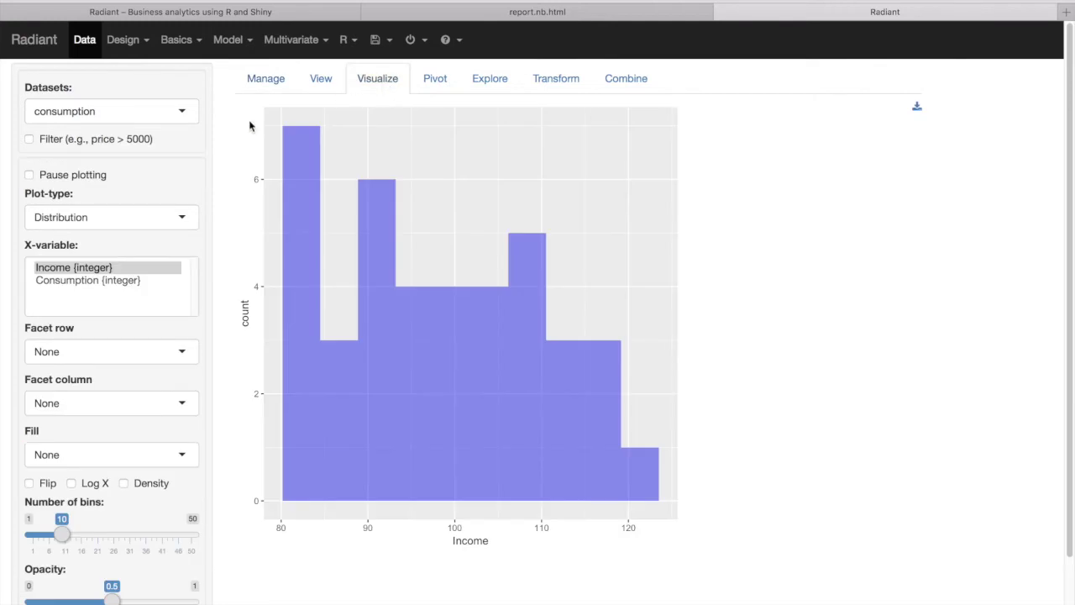
click(183, 220)
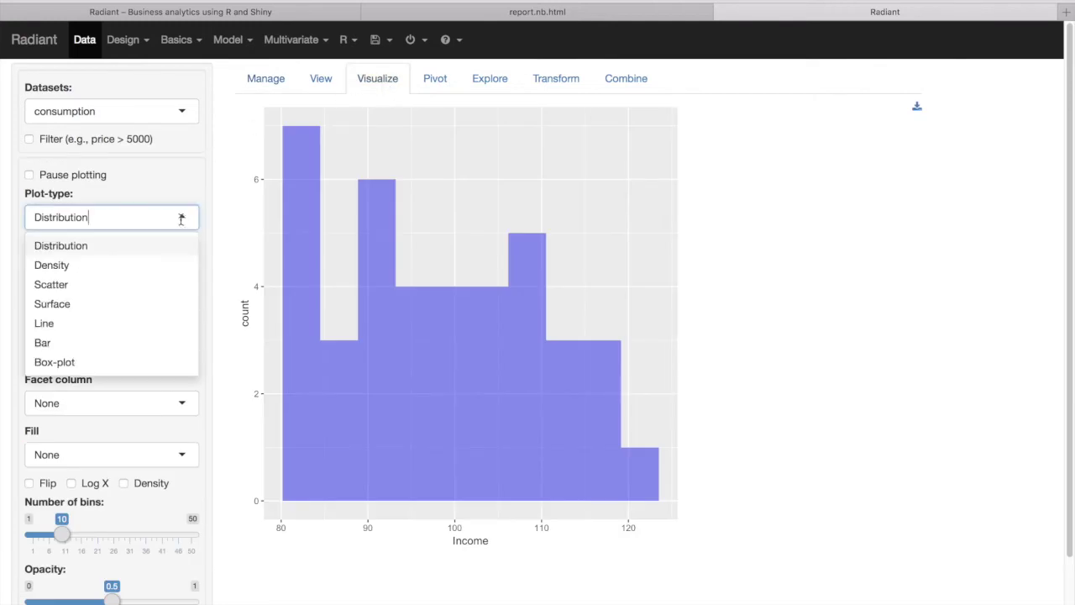
click(148, 291)
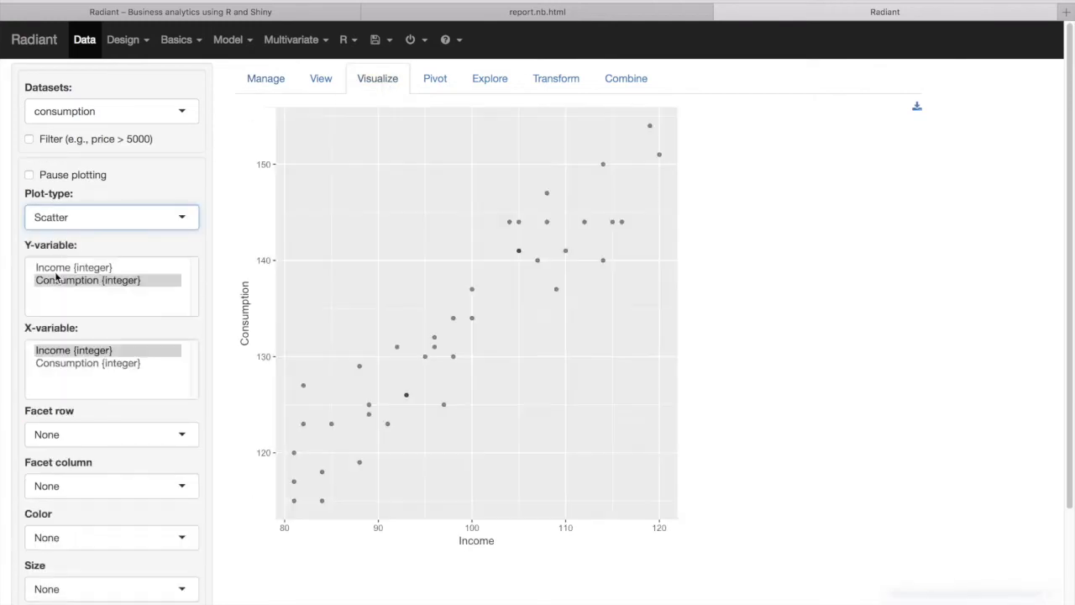
click(50, 284)
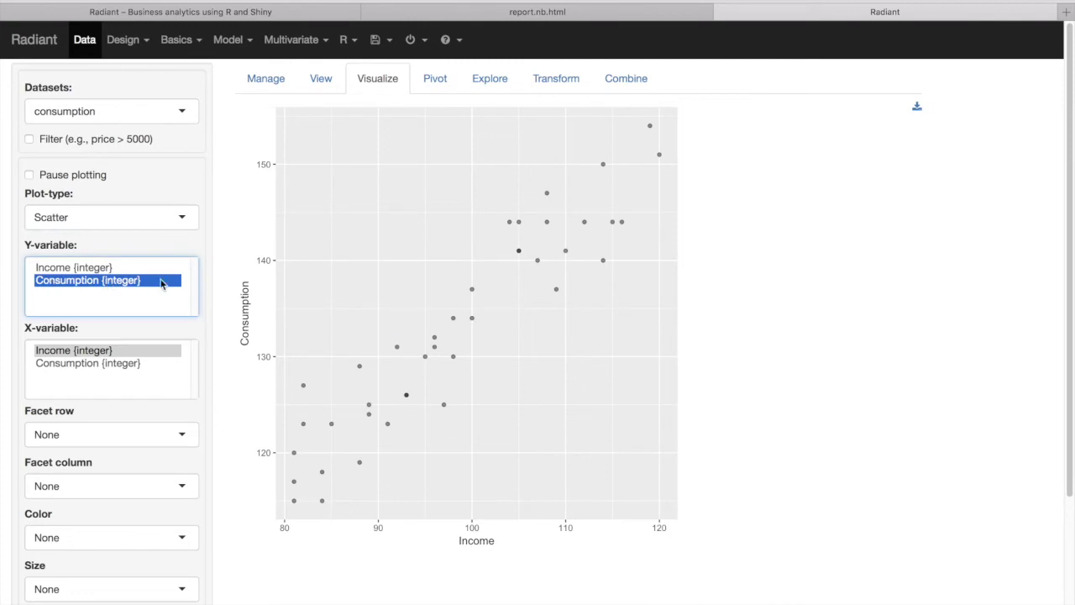
click(48, 350)
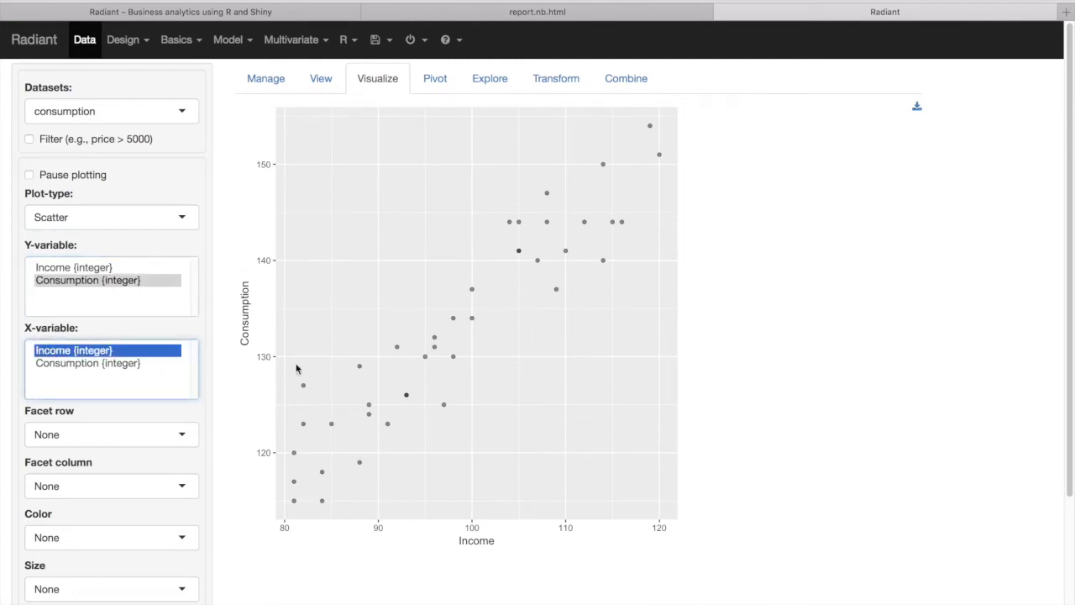
Add a fitted regression line to the scatter plot of Consumption against Income.
scroll(230, 396, down, 2)
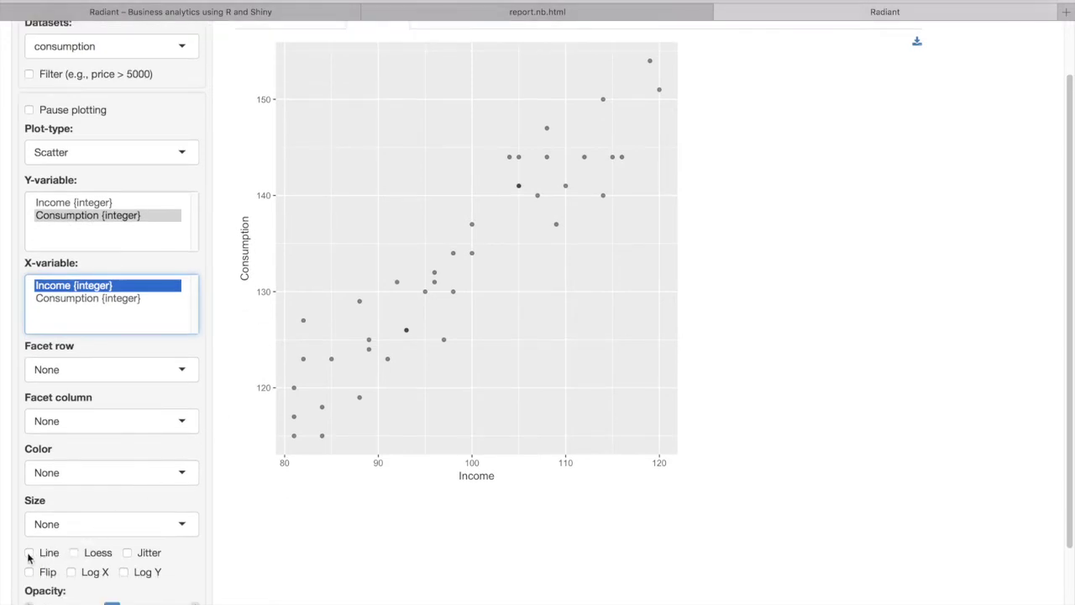
click(30, 554)
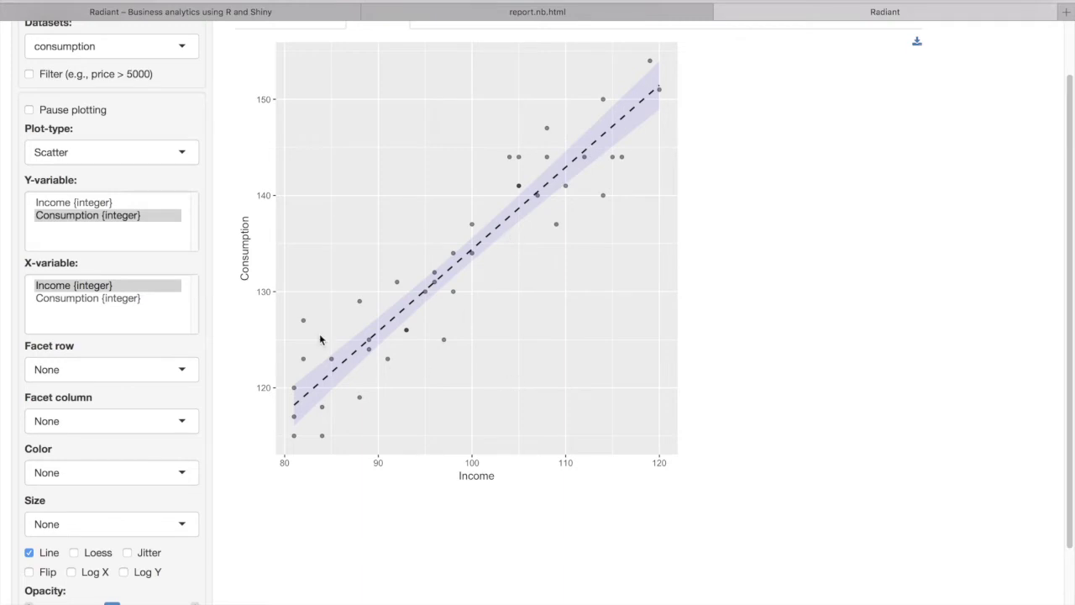
scroll(446, 334, up, 1)
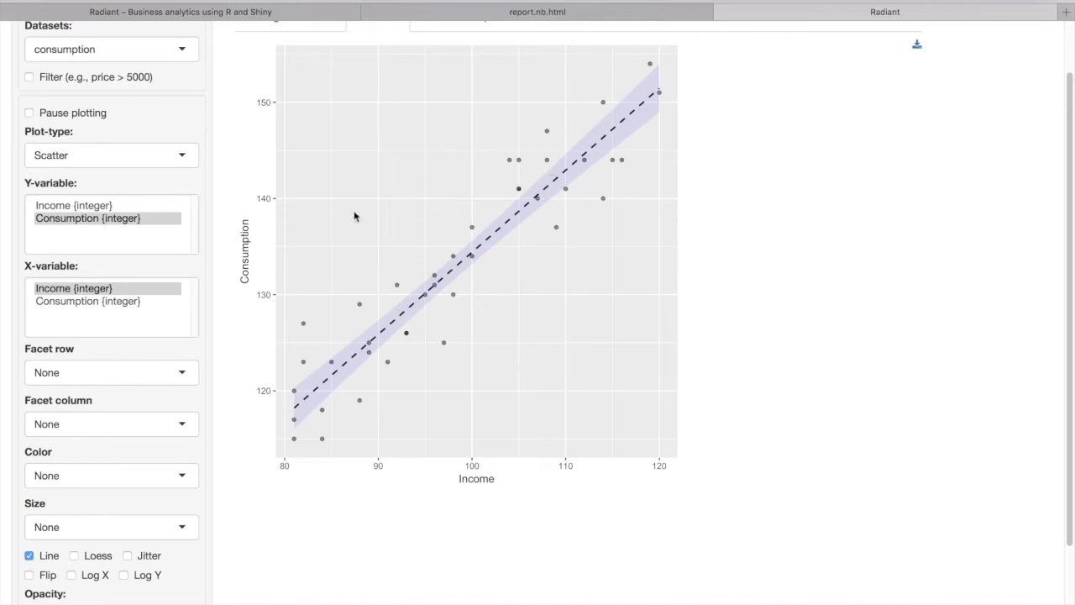
Add the scatter plot of Consumption against Income to the R report and remove the extra blank line above its code.
scroll(210, 192, up, 3)
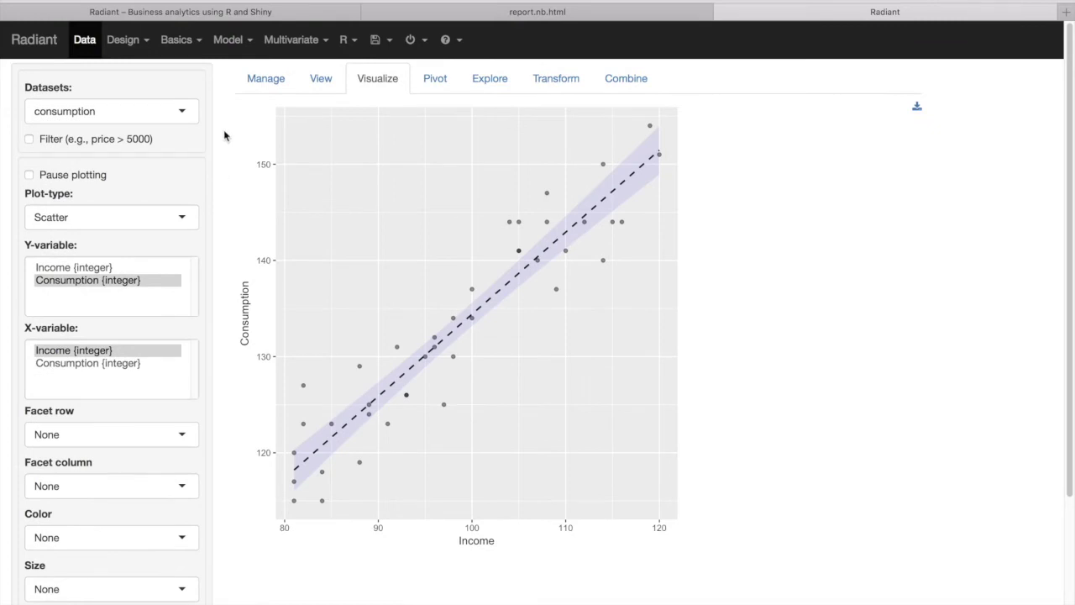
scroll(247, 317, down, 5)
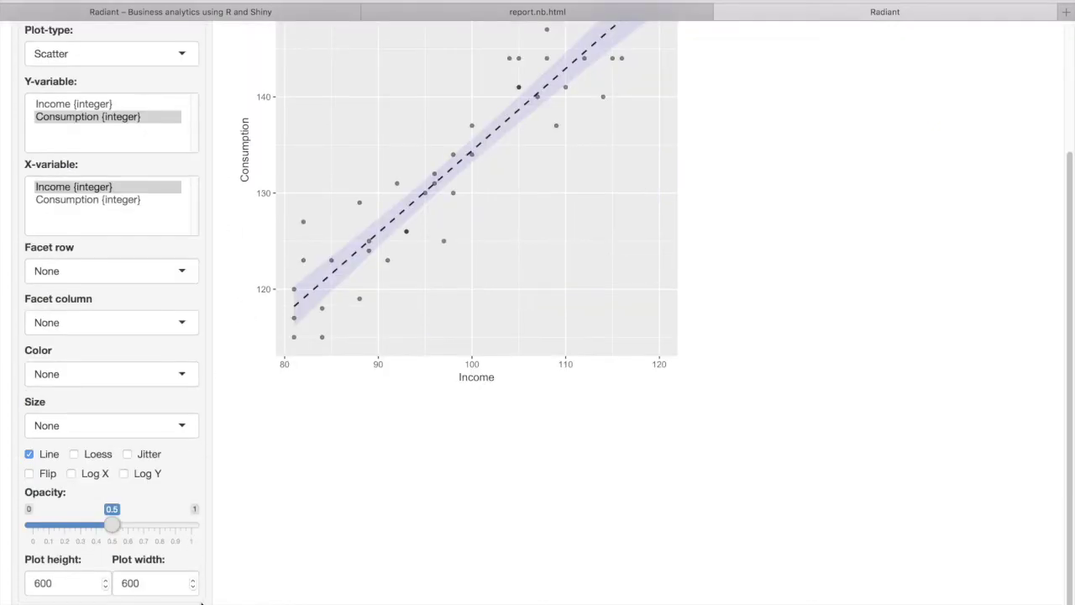
click(199, 601)
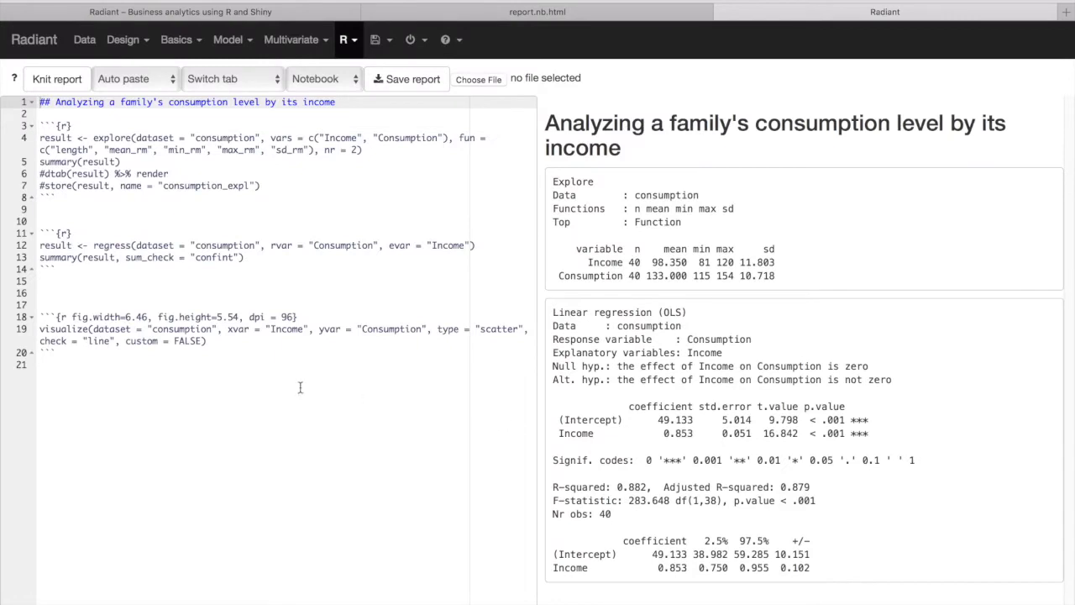
click(137, 292)
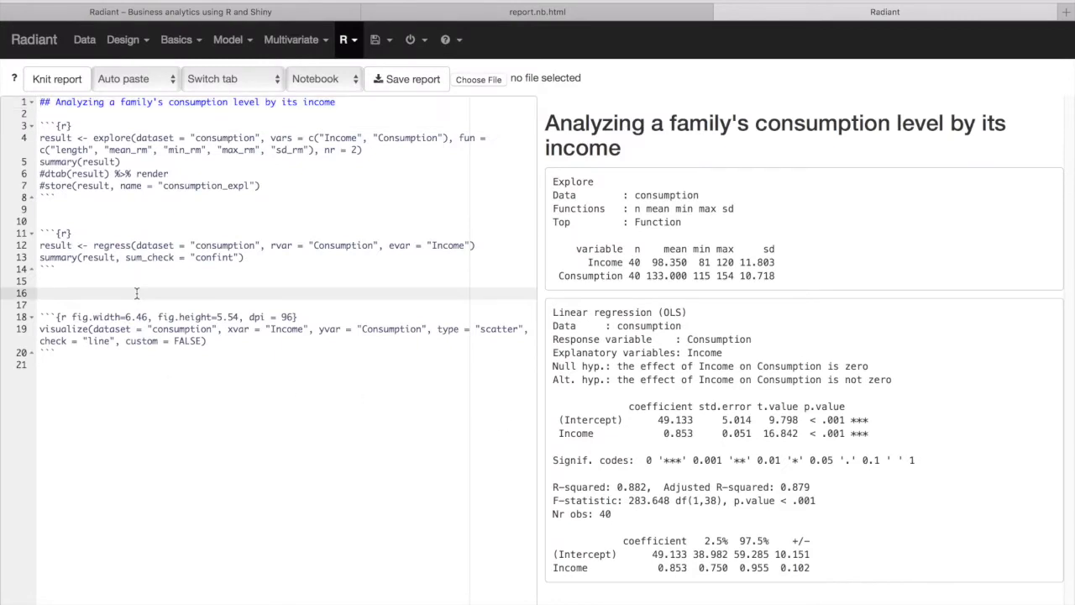
key(BackSpace)
Knit the whole report code and check the scatter plot with its regression line in the output.
drag(137, 340, 47, 74)
click(46, 74)
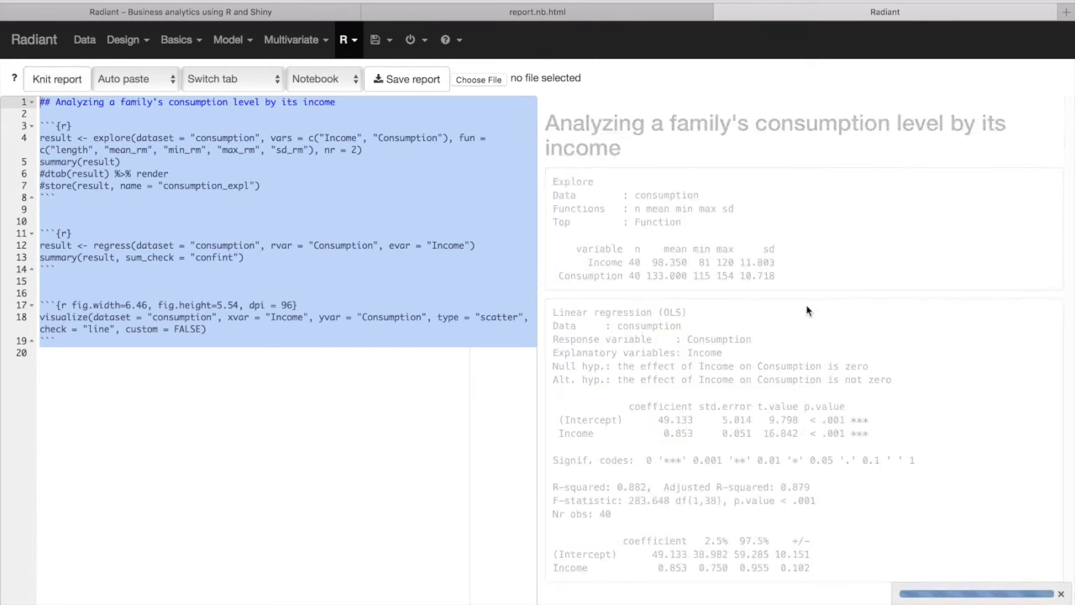
scroll(959, 379, down, 3)
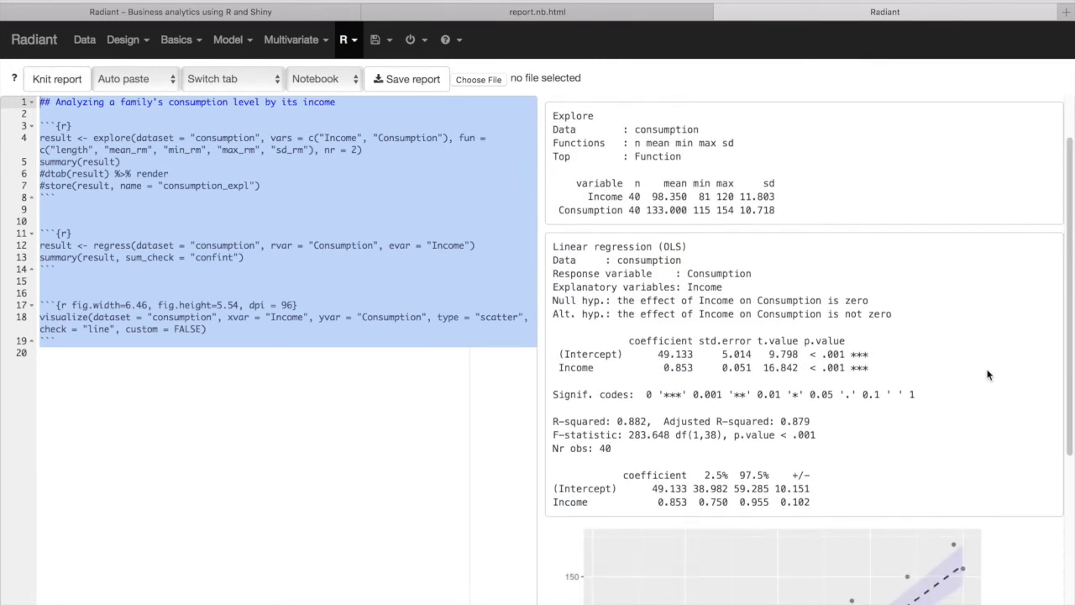
scroll(1012, 380, down, 6)
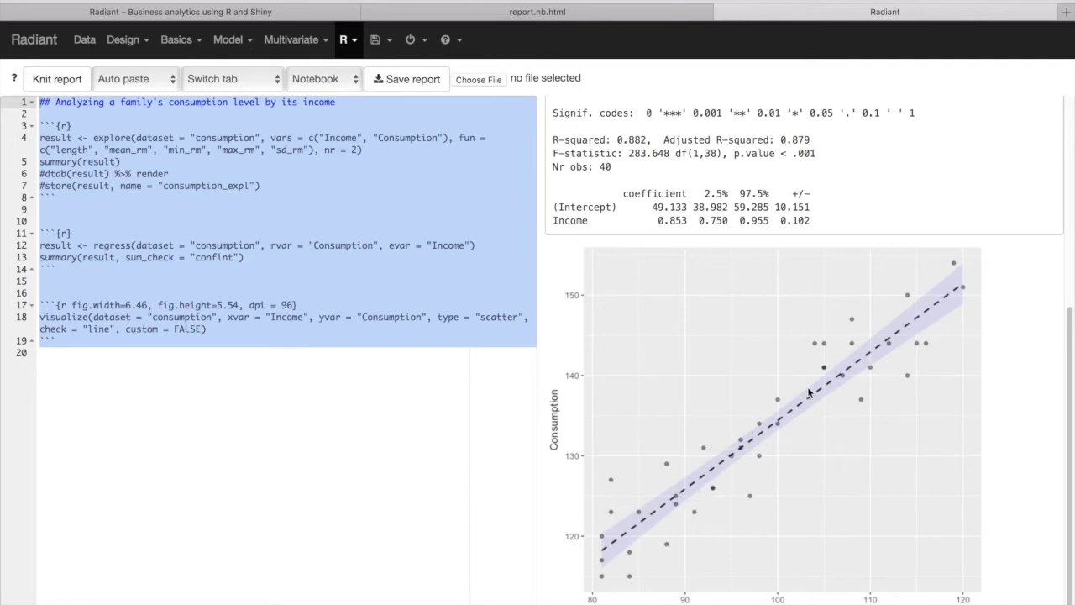
click(276, 363)
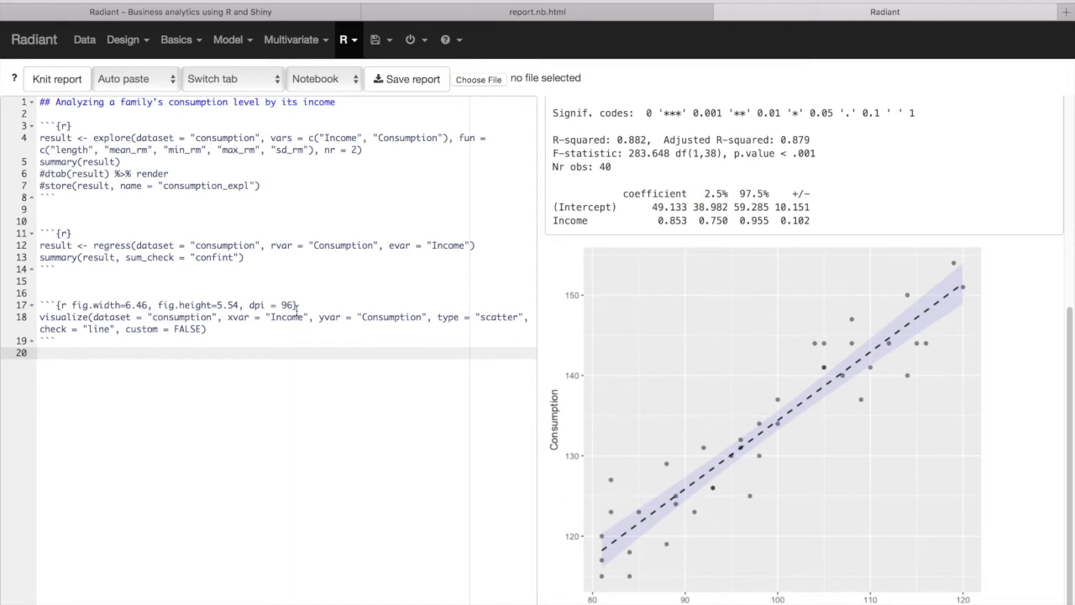
Generate predictions from the linear regression (OLS) model using Data as the prediction input.
click(239, 46)
click(267, 101)
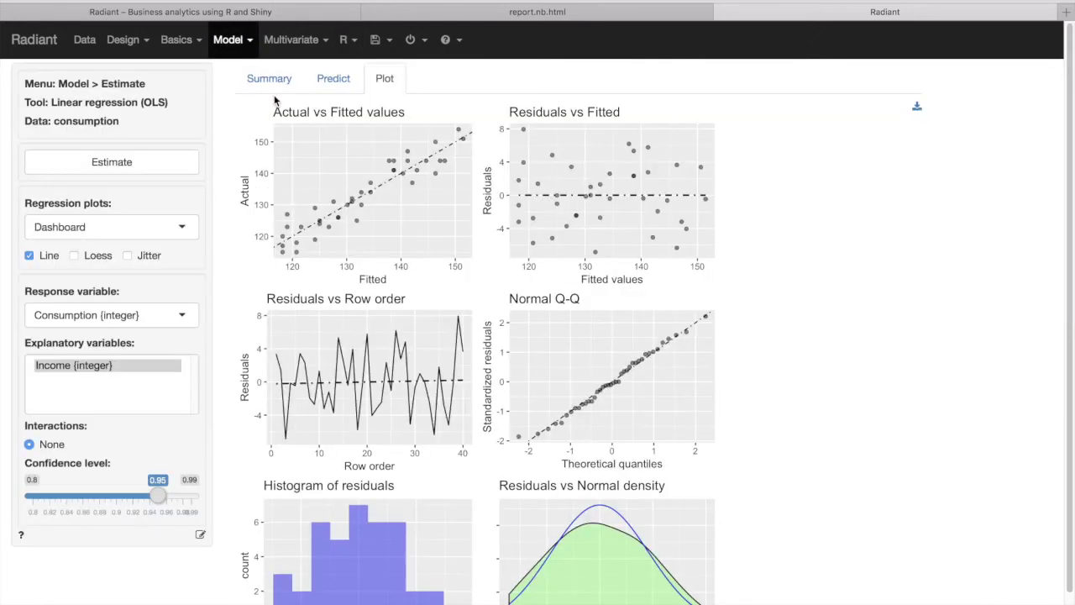
click(338, 82)
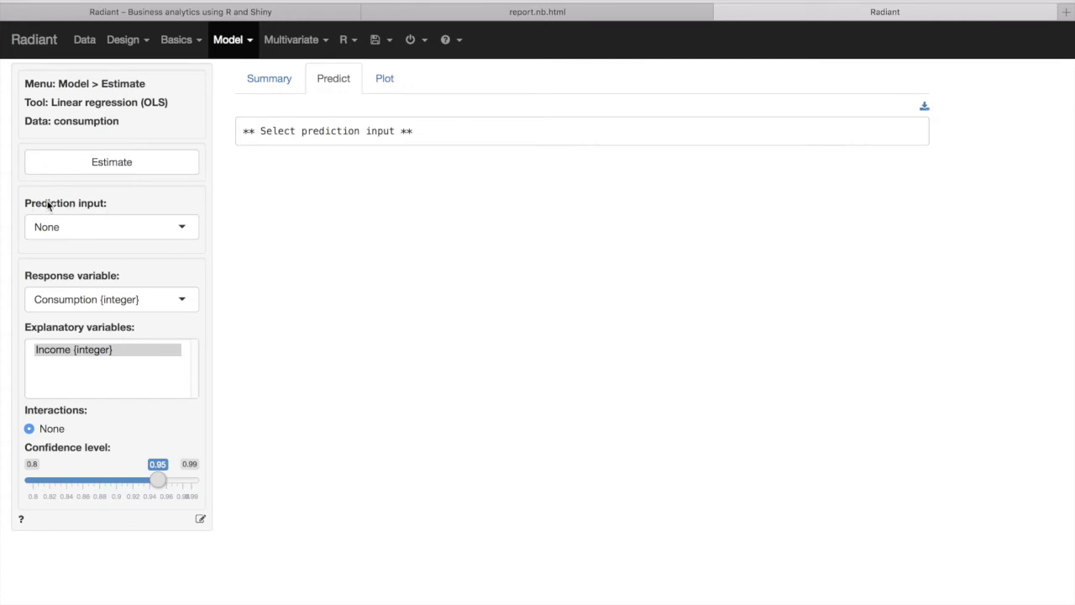
click(185, 231)
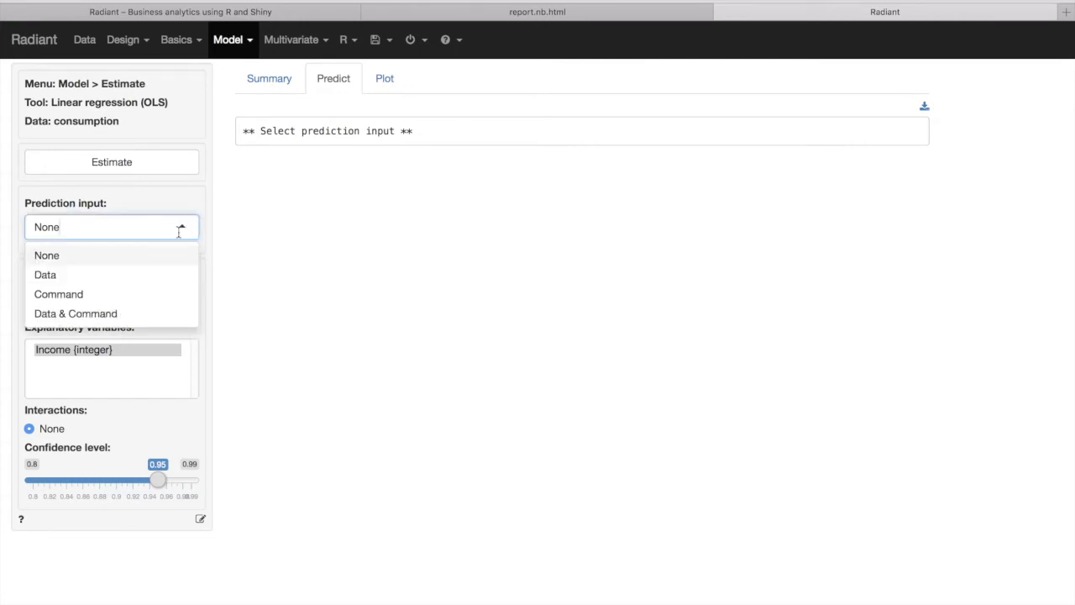
click(48, 278)
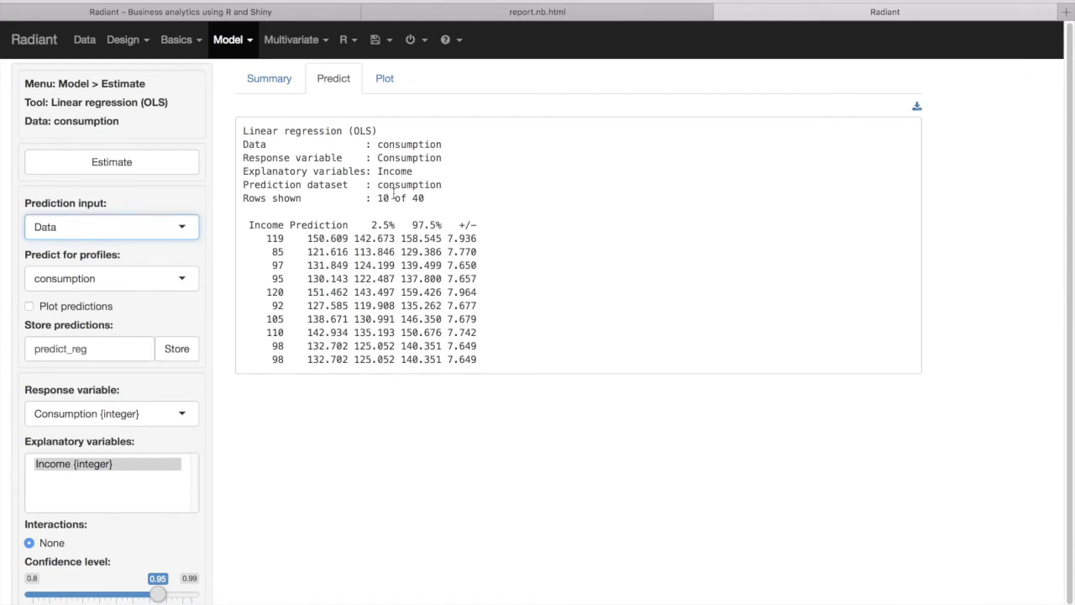
Store the predictions as predict_reg and check the new column in the consumption dataset.
scroll(222, 300, down, 1)
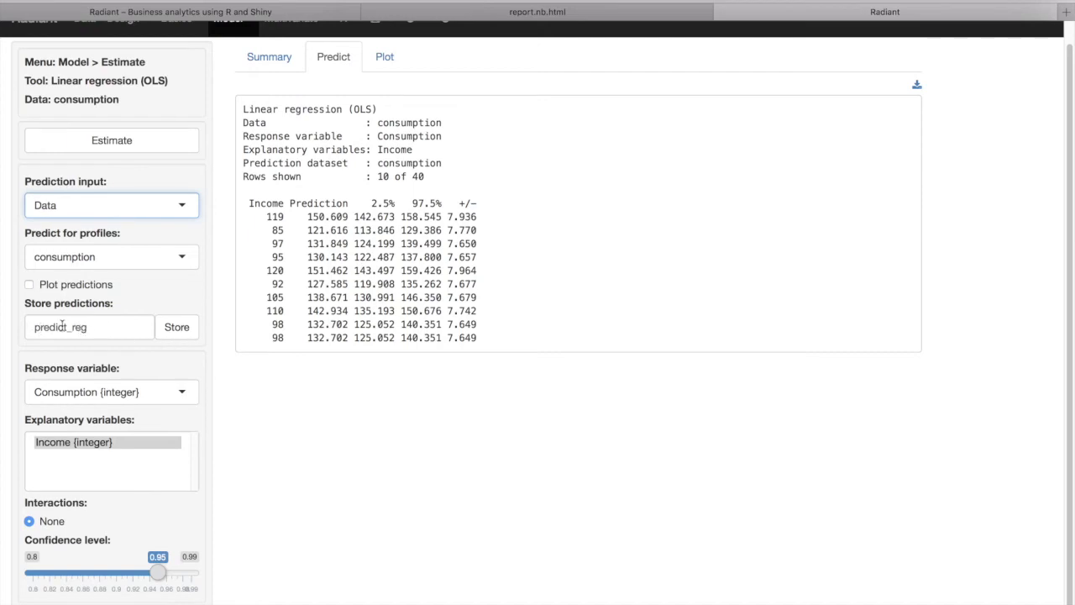
click(189, 334)
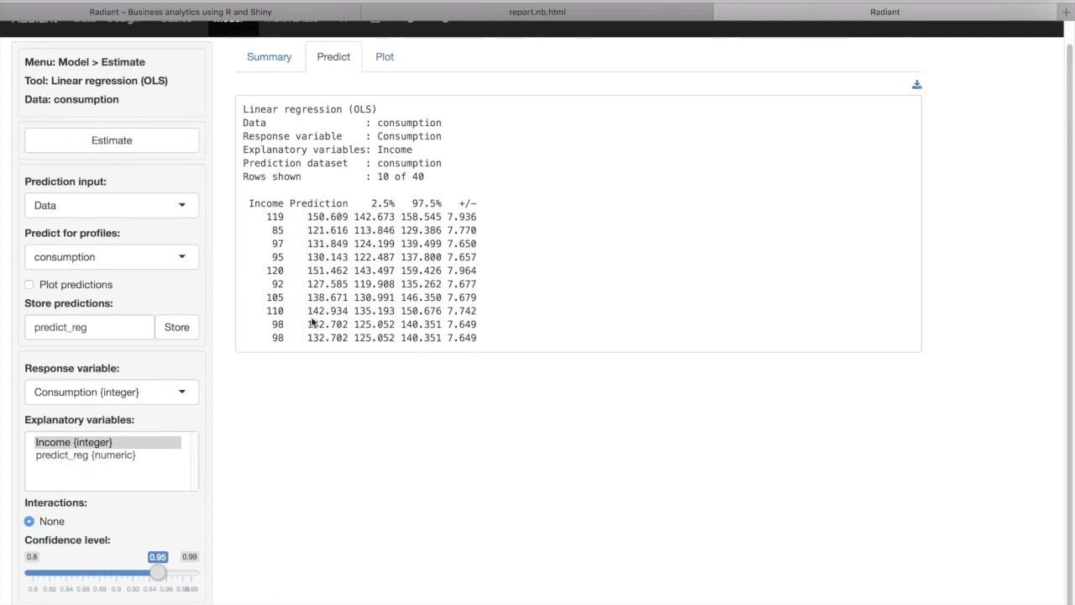
scroll(228, 407, up, 1)
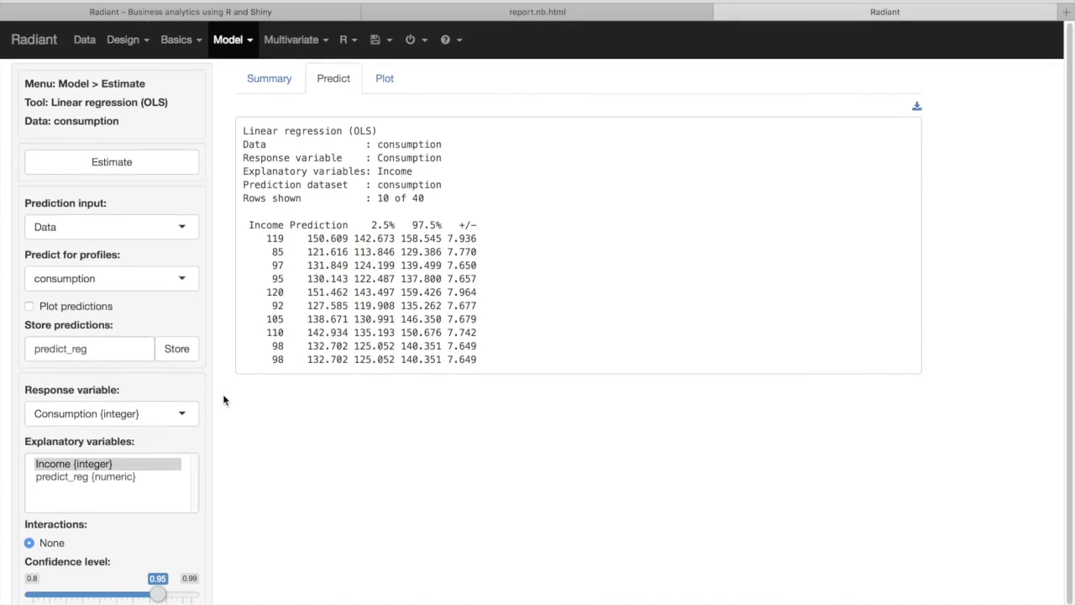
click(84, 41)
click(260, 90)
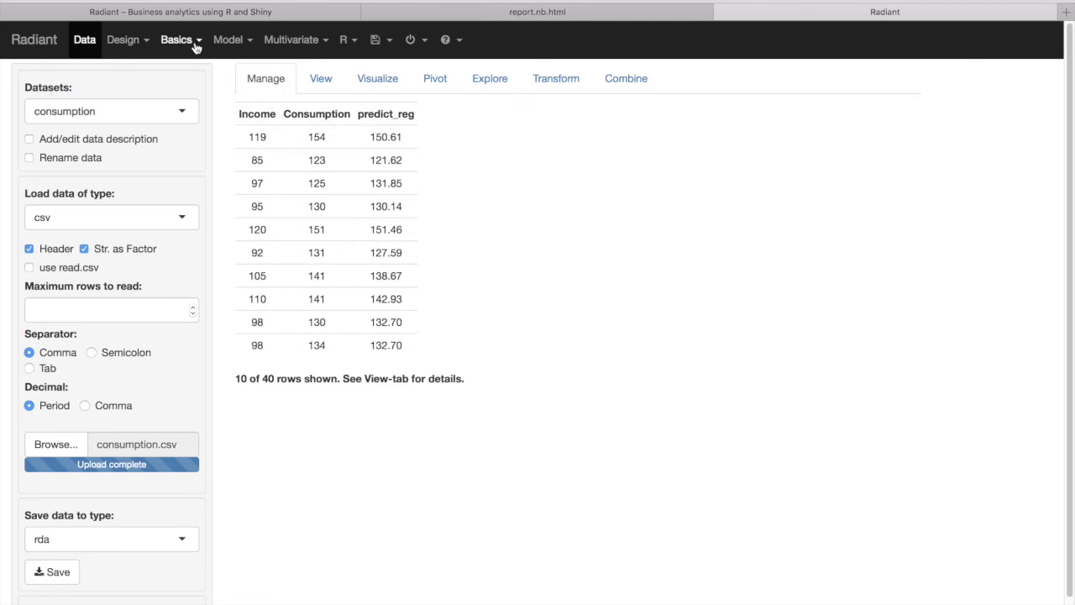
Add the linear regression analysis with its dashboard plots and predictions to the R report.
click(233, 41)
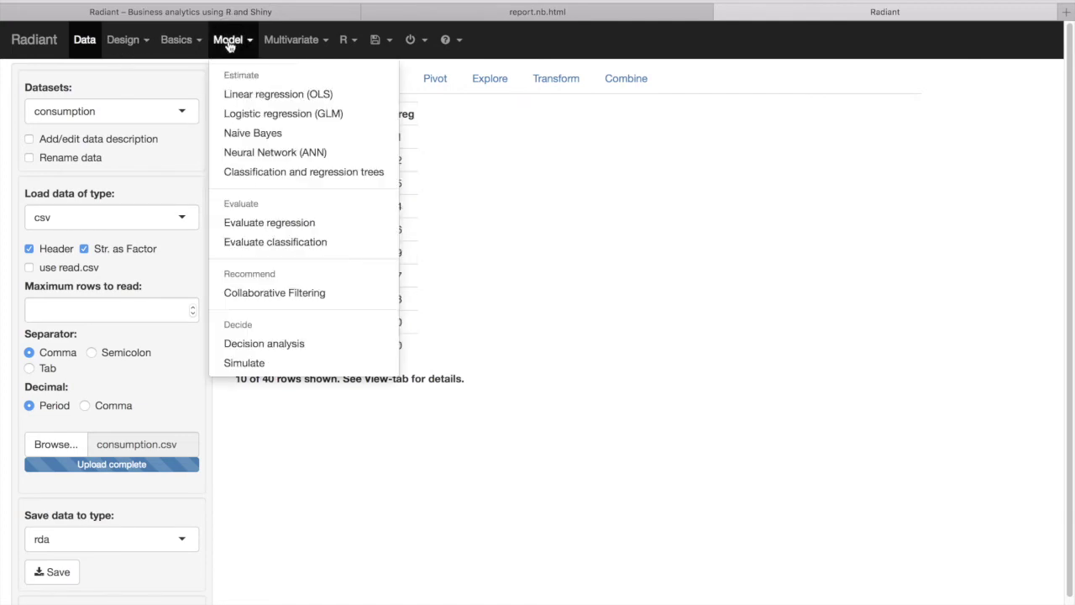
click(249, 95)
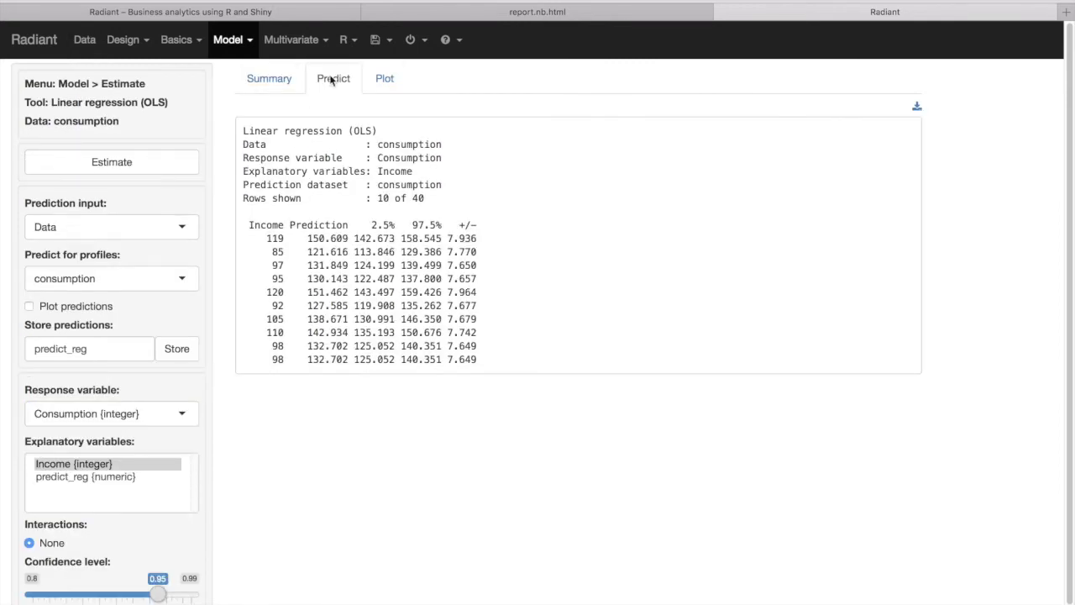
scroll(285, 261, down, 1)
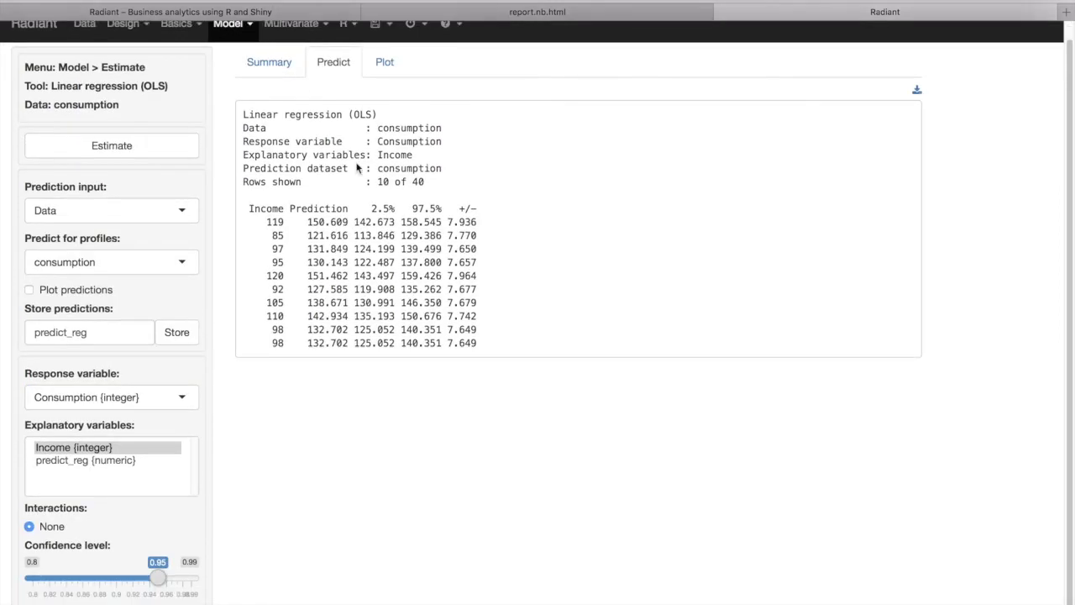
scroll(382, 471, down, 1)
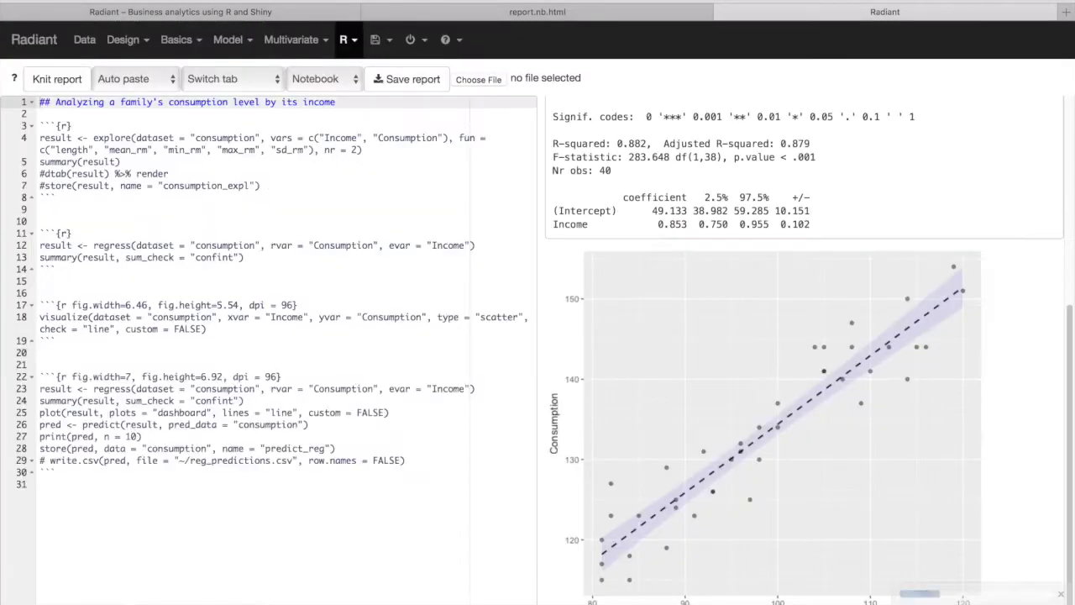
click(192, 589)
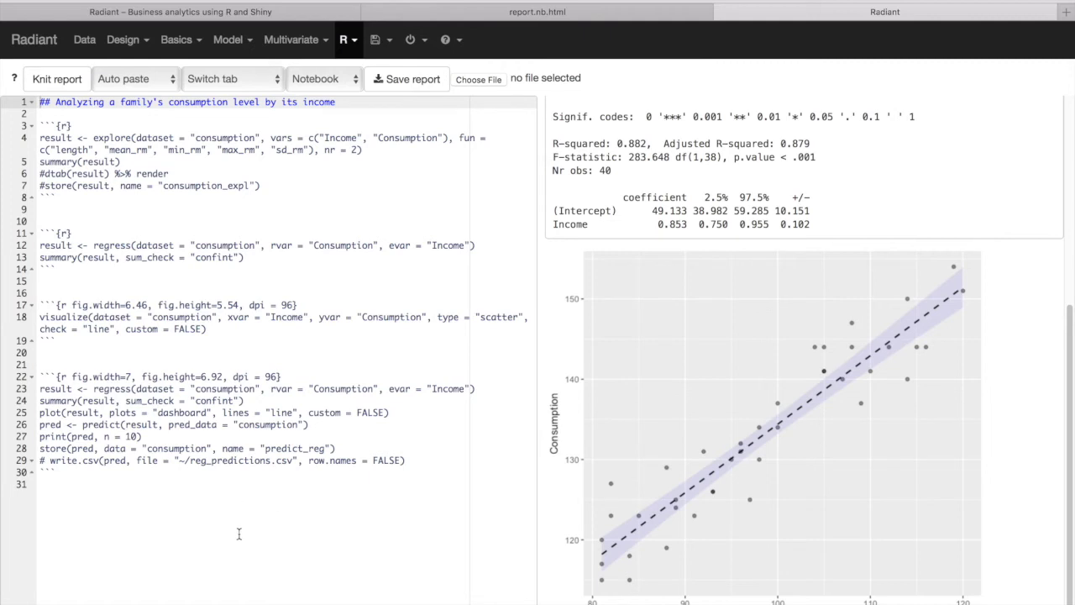
Knit the whole report and review the diagnostic plots and the prediction table in the output.
drag(148, 509, 12, 103)
click(52, 79)
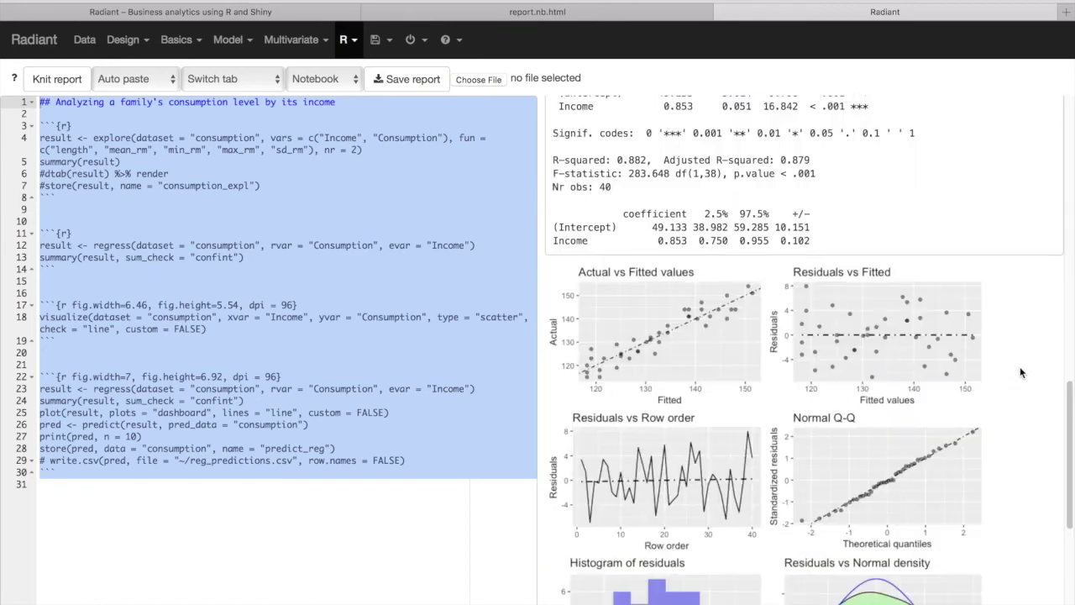
scroll(1020, 367, down, 8)
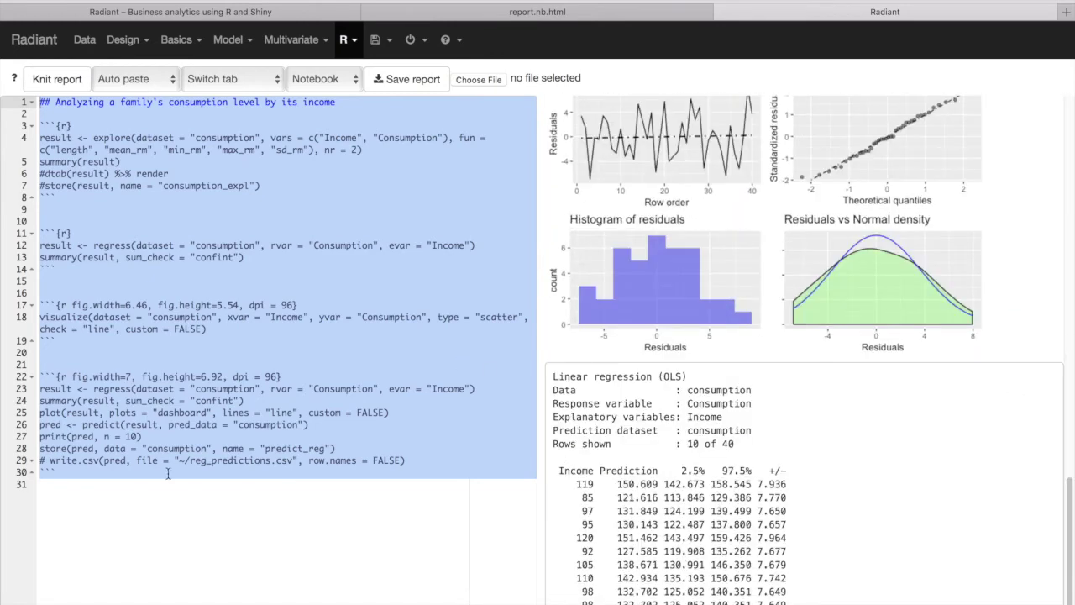
click(165, 497)
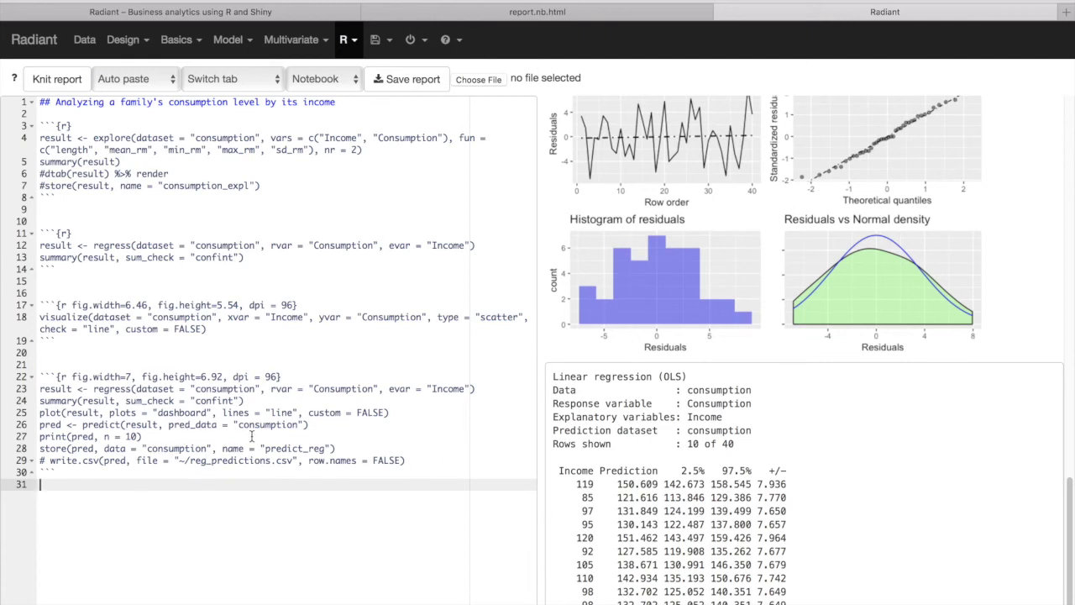
Set the number of printed predictions to n = 40 in the report code and knit the whole report again.
double_click(127, 437)
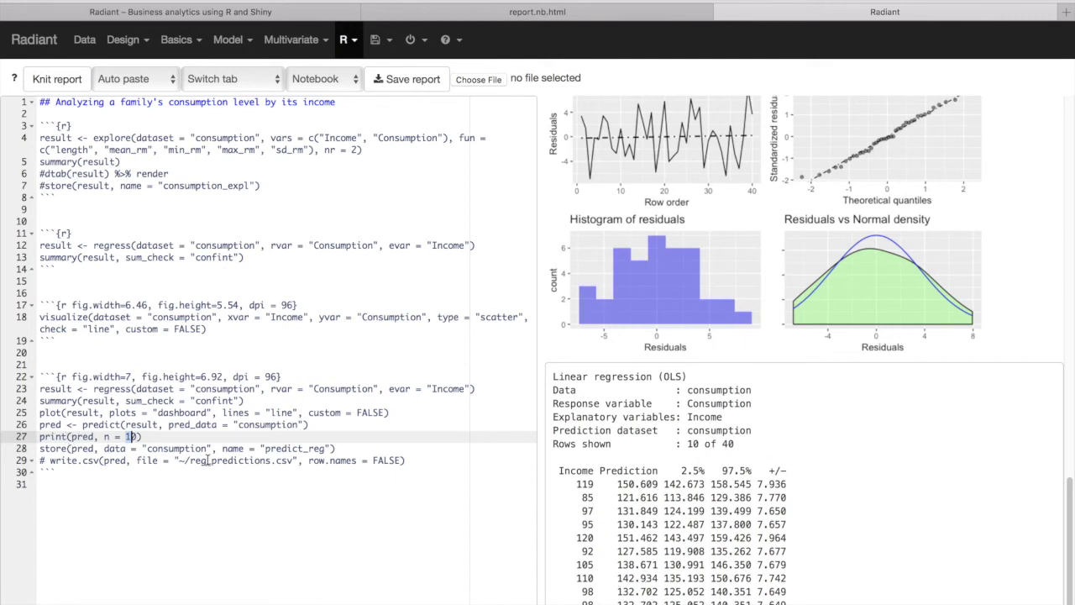
text(40)
drag(128, 501, 15, 53)
click(56, 79)
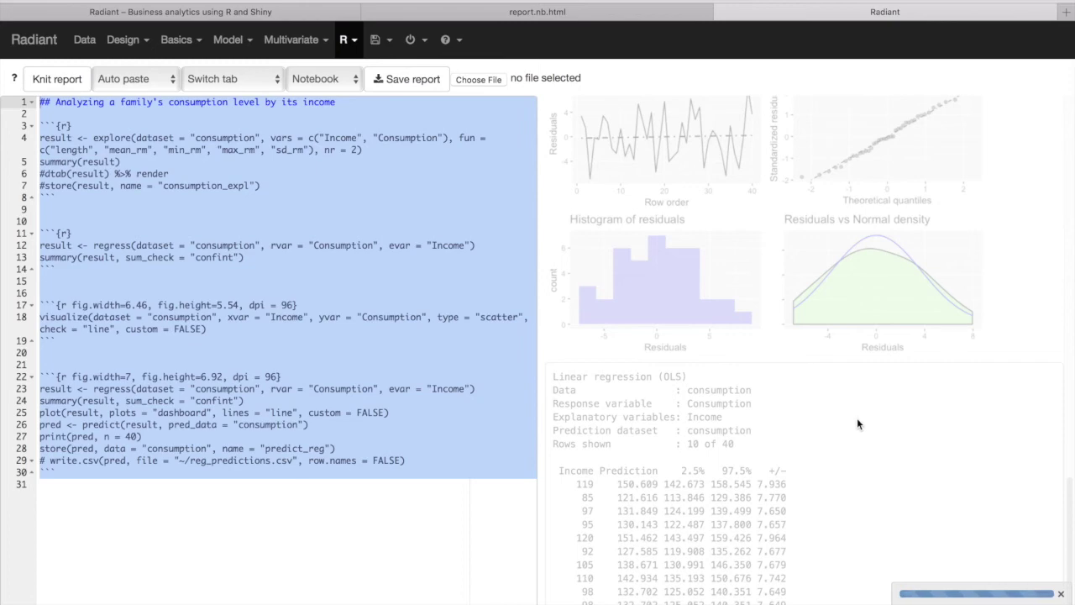
scroll(882, 416, down, 4)
scroll(883, 423, down, 3)
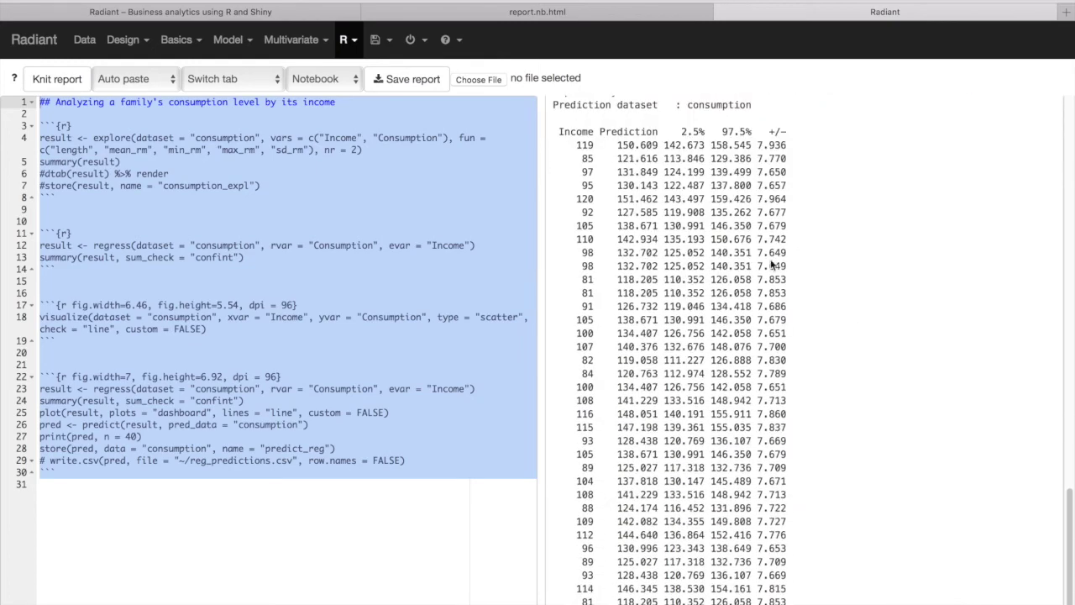
scroll(677, 223, down, 2)
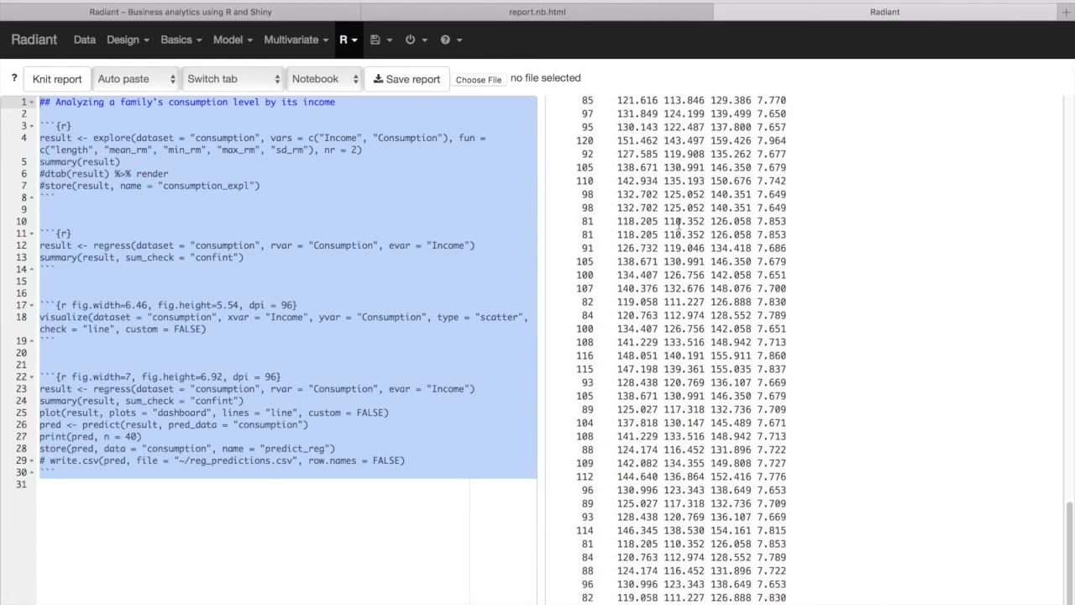
Start a new line at the end of the report code and review the predictions table in the output.
click(303, 494)
key(Return)
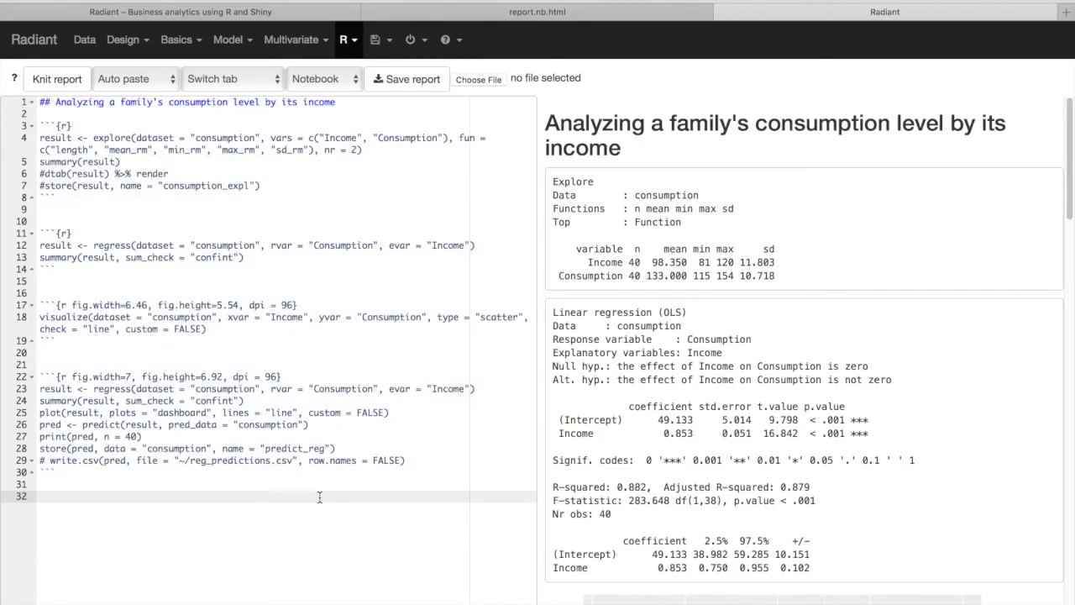
scroll(755, 436, down, 20)
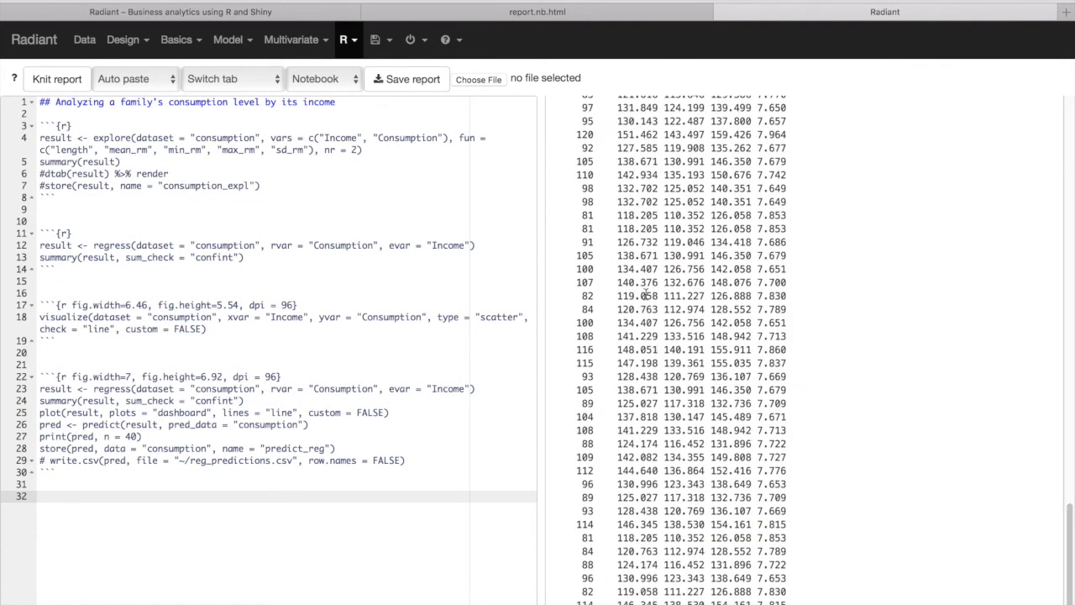
scroll(639, 320, up, 1)
scroll(638, 321, up, 3)
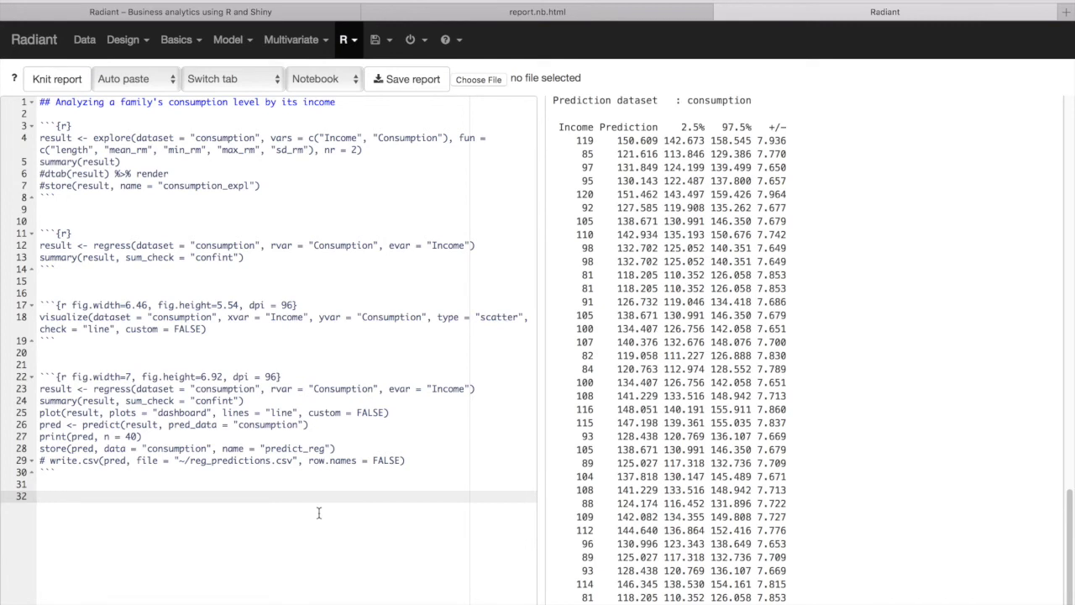
Begin a new {r} code chunk with a regress call on dataset "consumption" and an rvar argument for the response variable.
text(```{r})
key(Return)
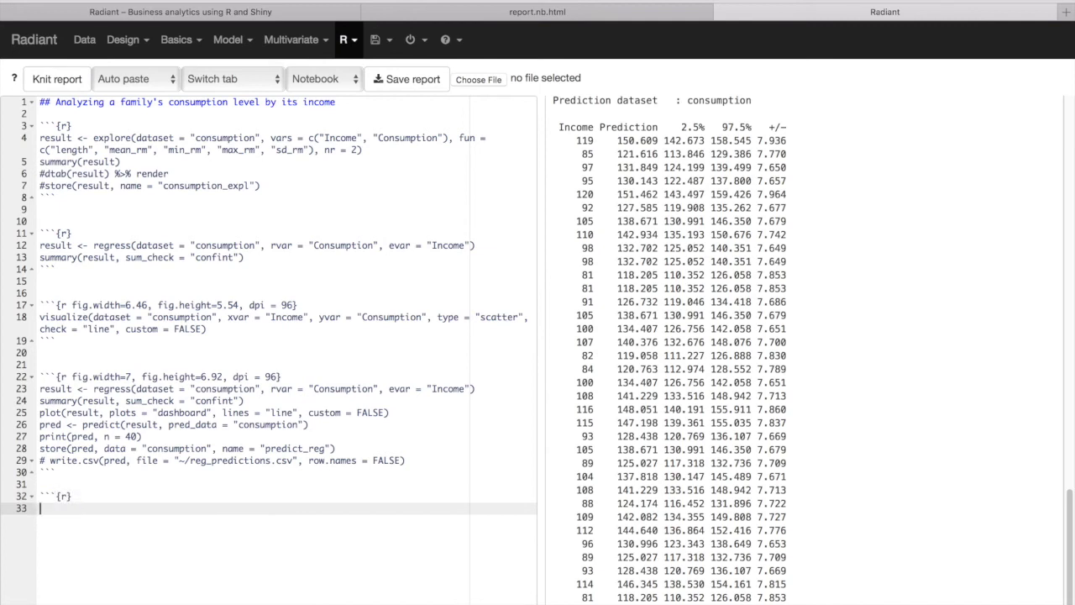
text(regress(dataset =""consumption")
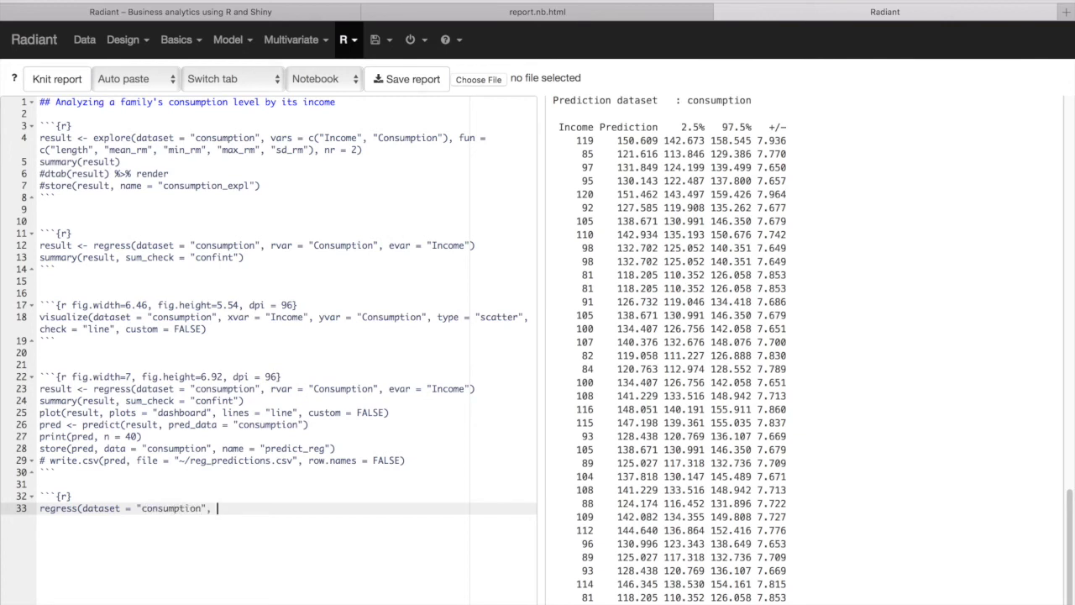
text(, rvar = "Consumnption")
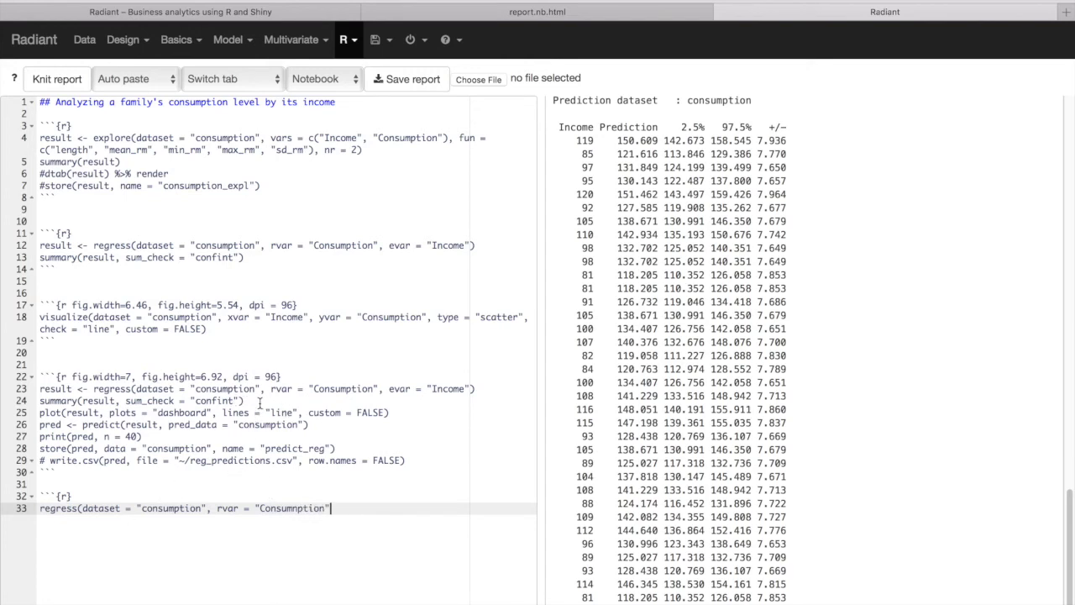
Correct the misspelled rvar value to "Consumption" and add evar = "Income" to the regress call.
click(296, 508)
key(BackSpace)
key(BackSpace)
text(m)
click(344, 510)
text(, evar = "Income"))
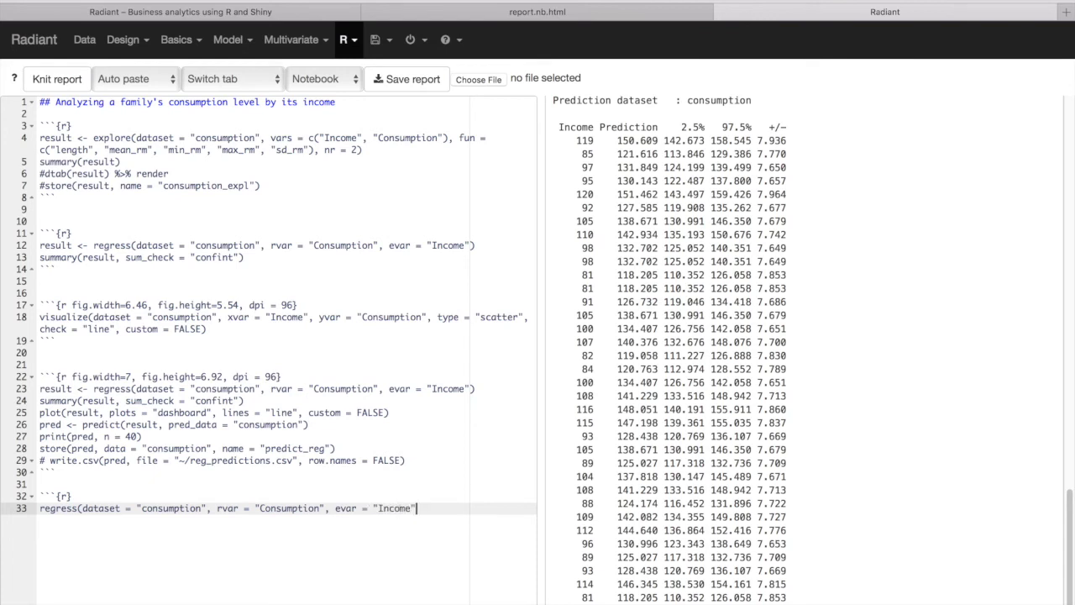
Complete the regress call and pipe it into predict(pred_data = "consumption"), ending that line with another %>% pipe.
key(Return)
click(423, 509)
text(%>%)
key(Return)
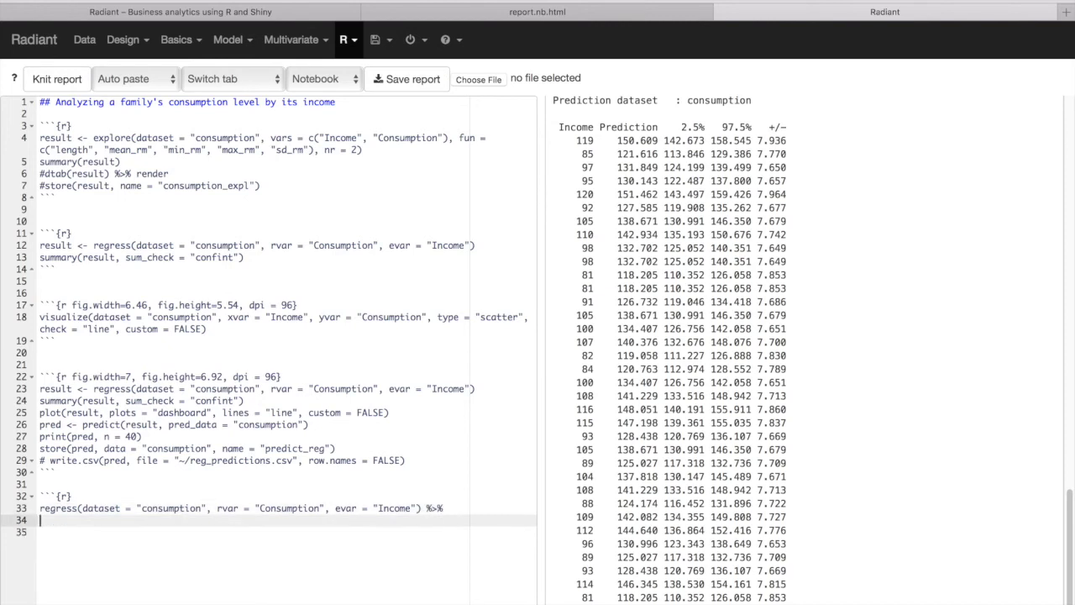
text(predc)
key(BackSpace)
text(ict(pred_data)
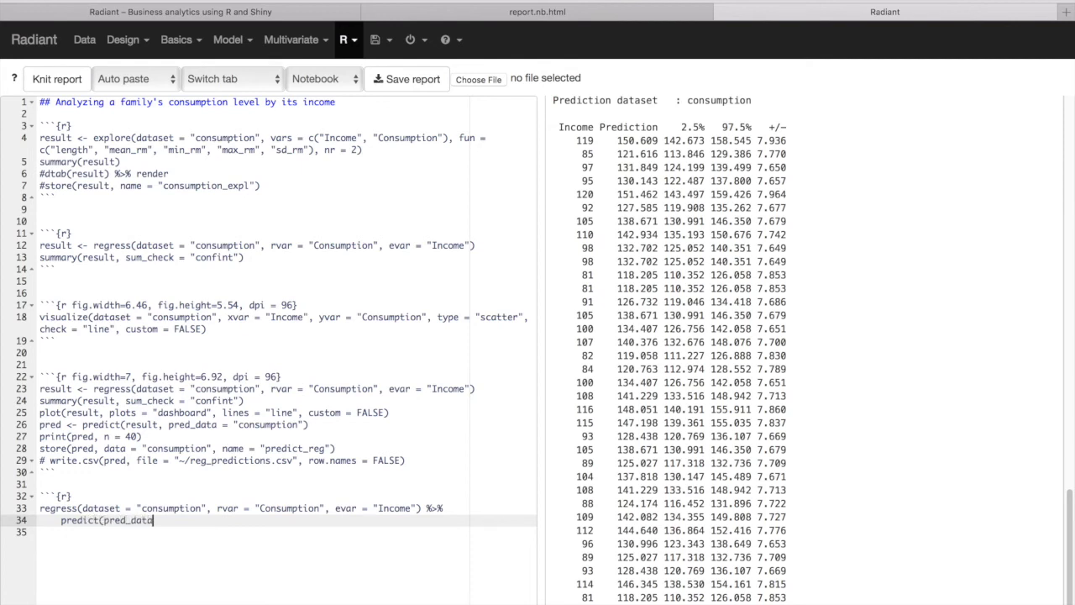
text( = "consumption") %>%)
Finish the pipeline with plot(xvar = "Income") on a new line and close the code chunk with ```.
key(Return)
text(plot)
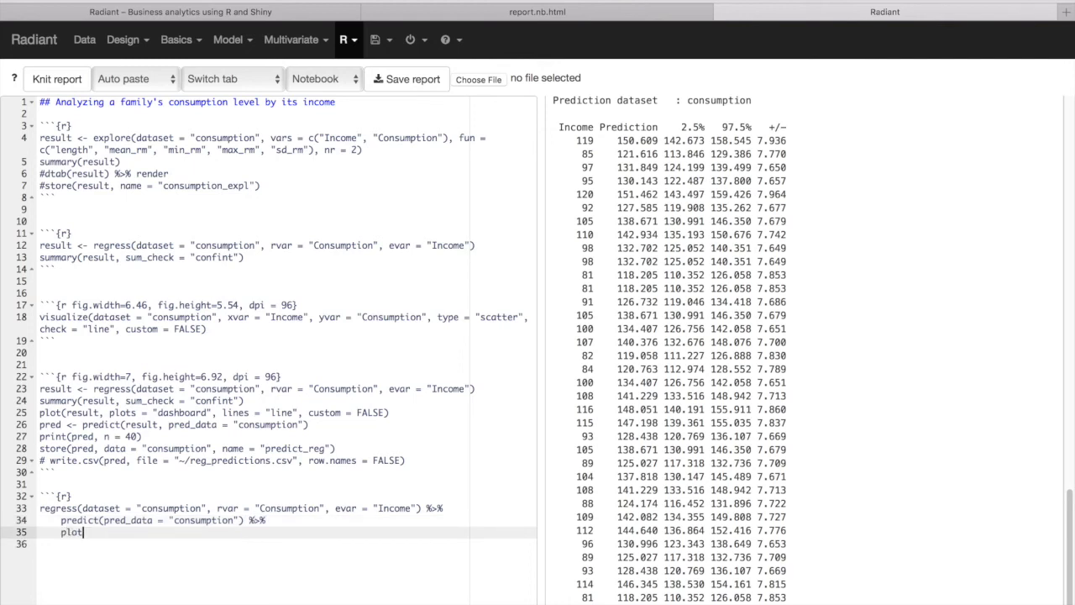
text((xvar = "Income"))
key(Return)
text(```)
click(72, 544)
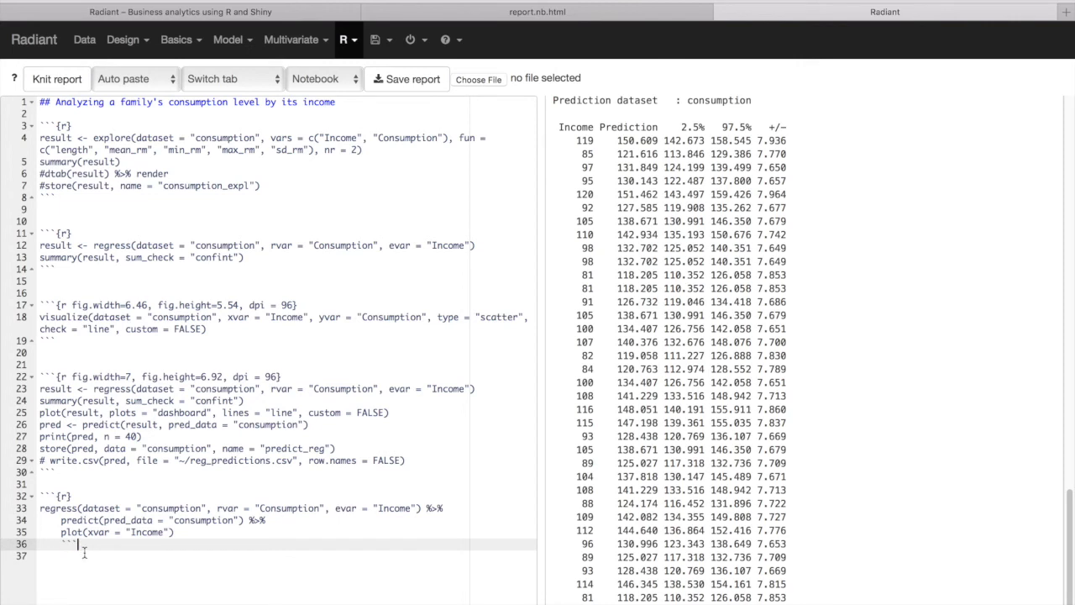
Knit only the new chunk that pipes regress into predict and plot.
drag(49, 486, 133, 548)
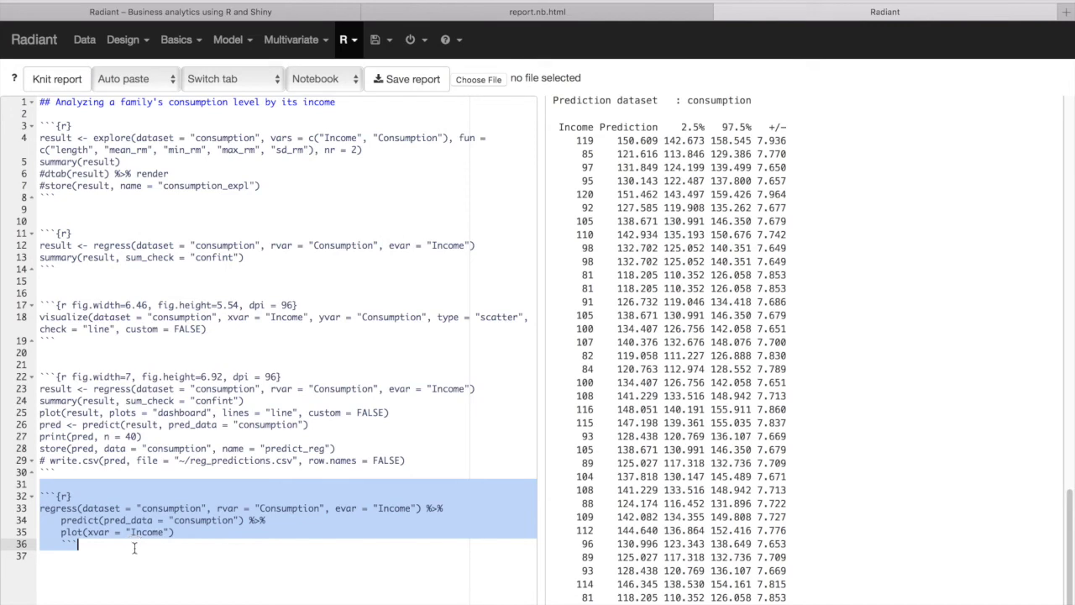
click(66, 86)
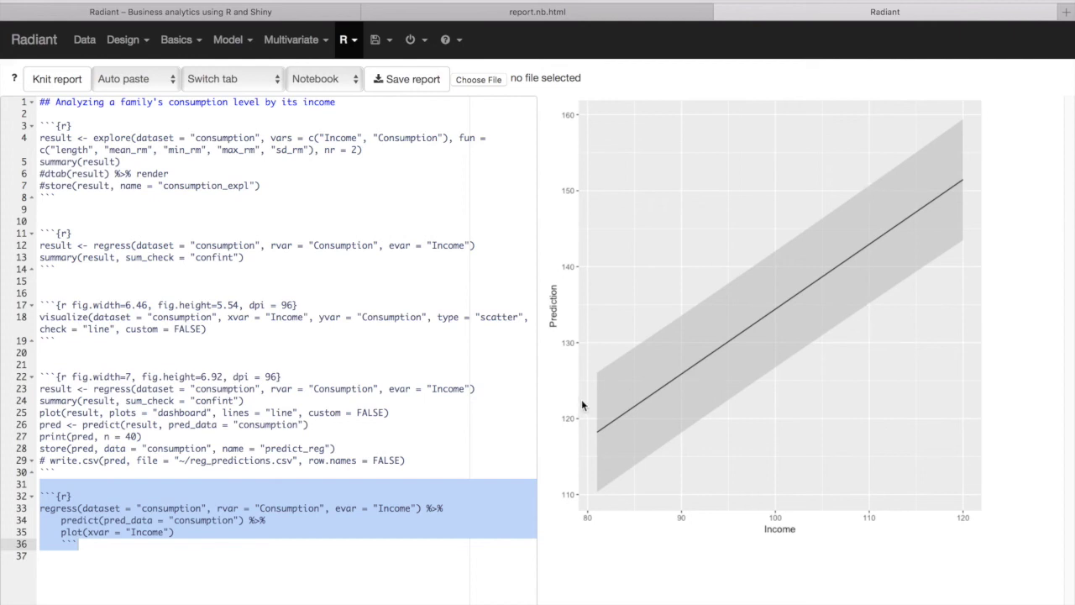
click(194, 545)
Knit the entire report again and review its output from the Explore summary down to the prediction plot.
drag(151, 552, 21, 102)
click(56, 79)
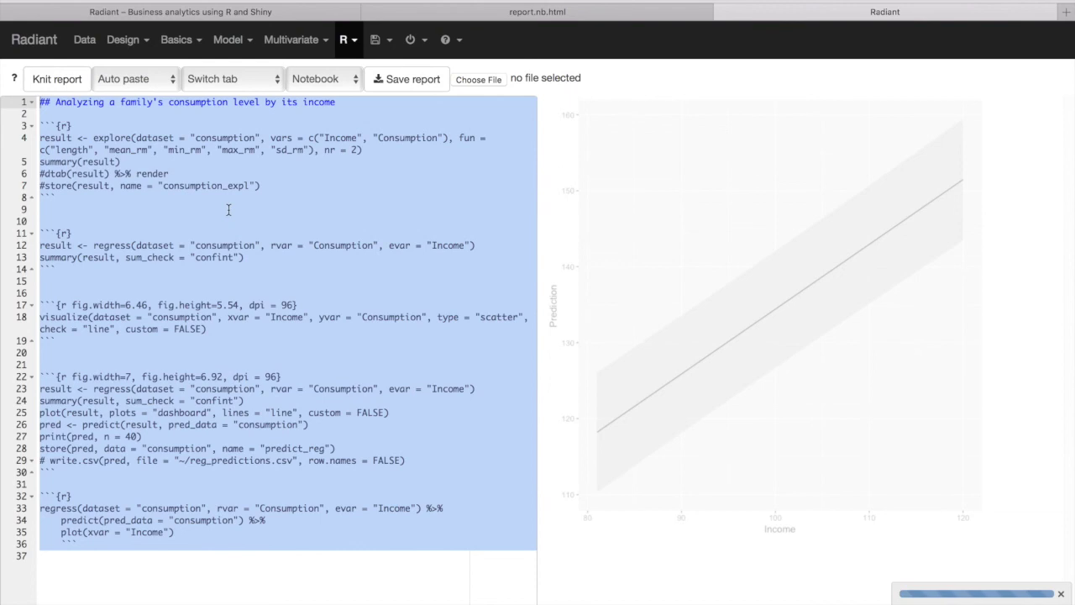
click(123, 210)
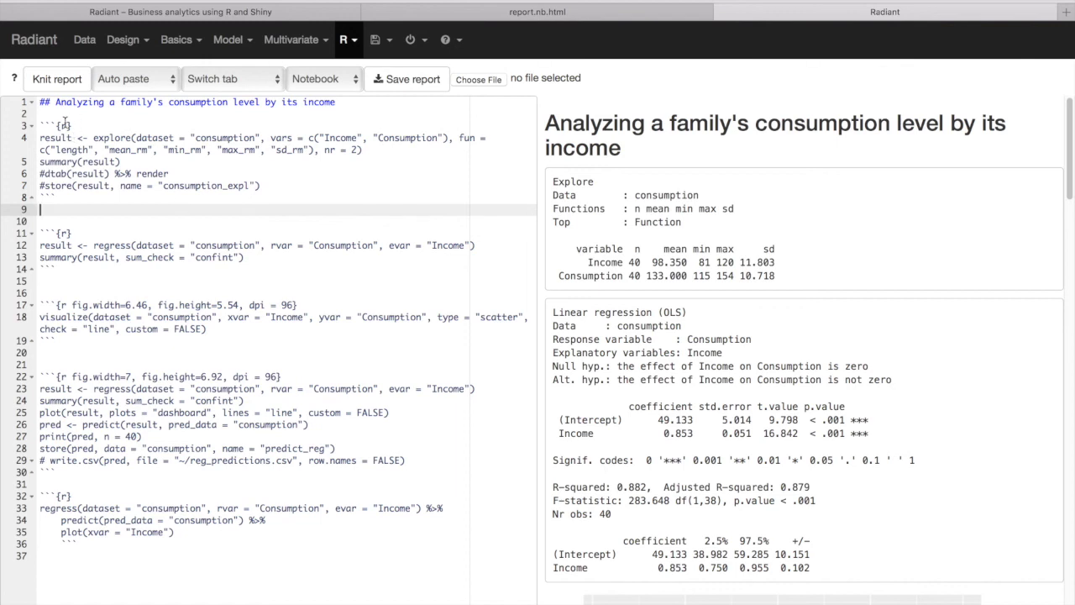
click(81, 221)
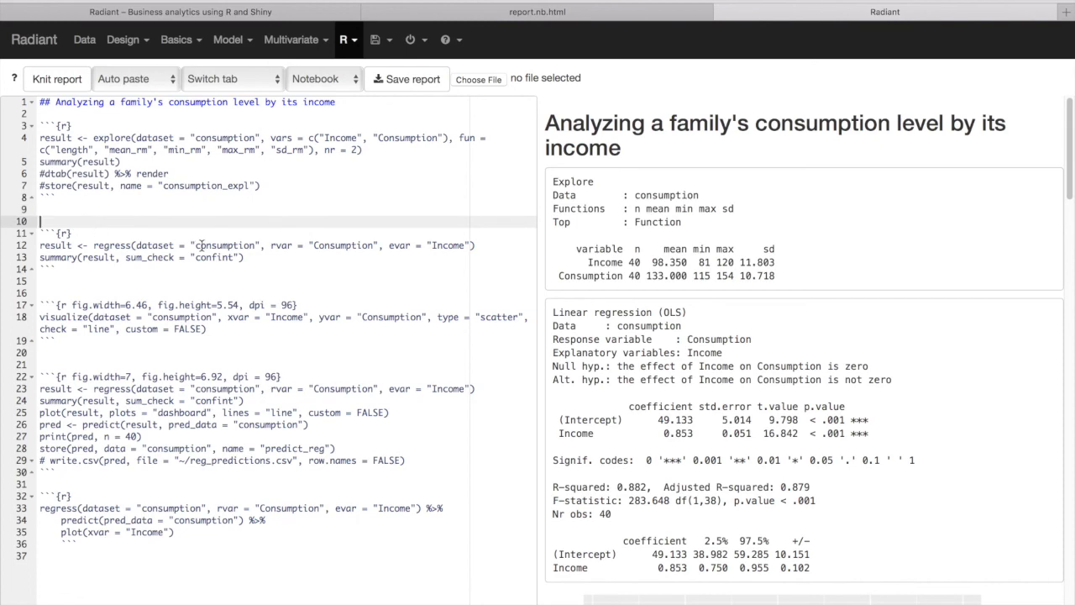
scroll(704, 349, down, 1)
scroll(704, 350, down, 15)
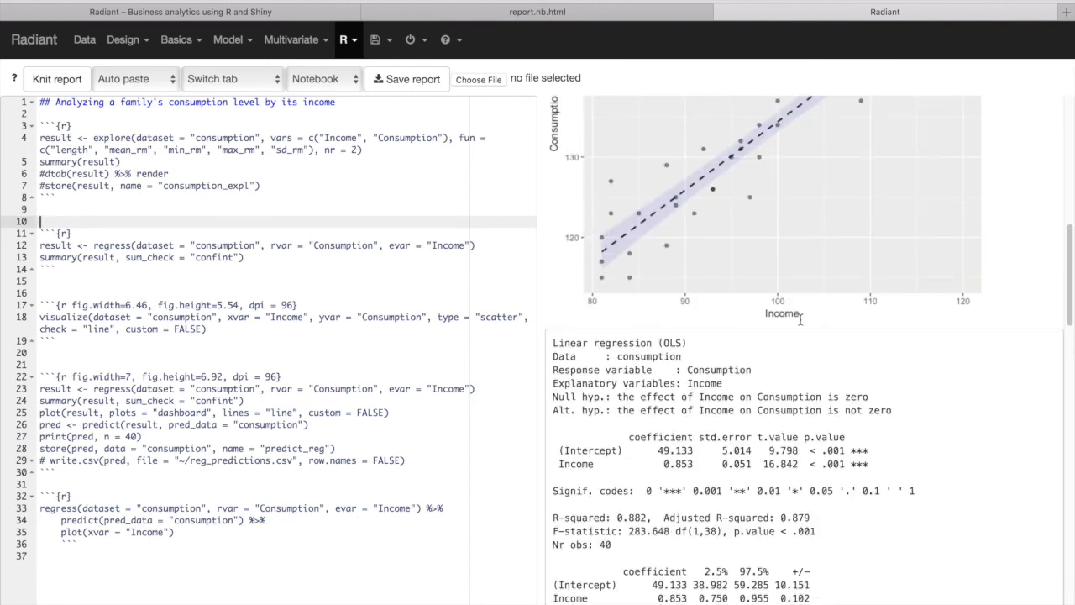
scroll(801, 324, down, 20)
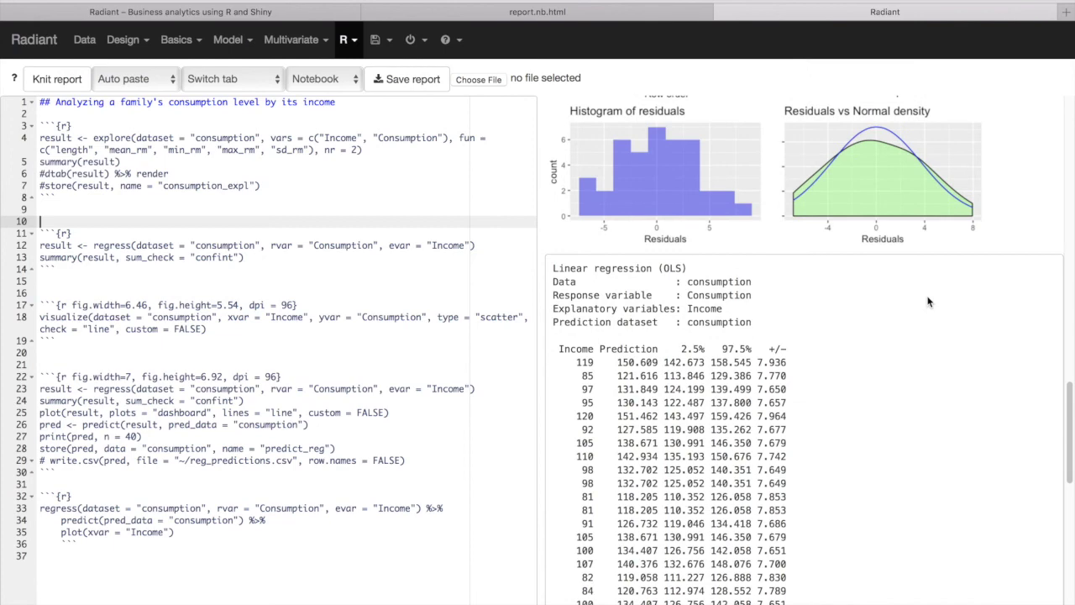
scroll(847, 315, down, 15)
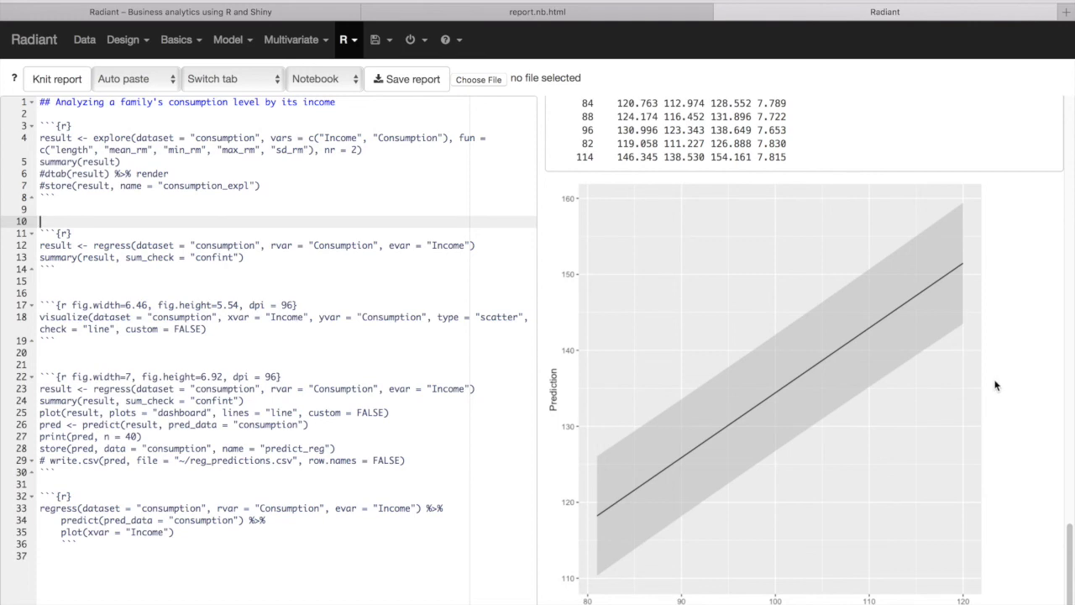
scroll(995, 383, up, 20)
scroll(994, 384, up, 5)
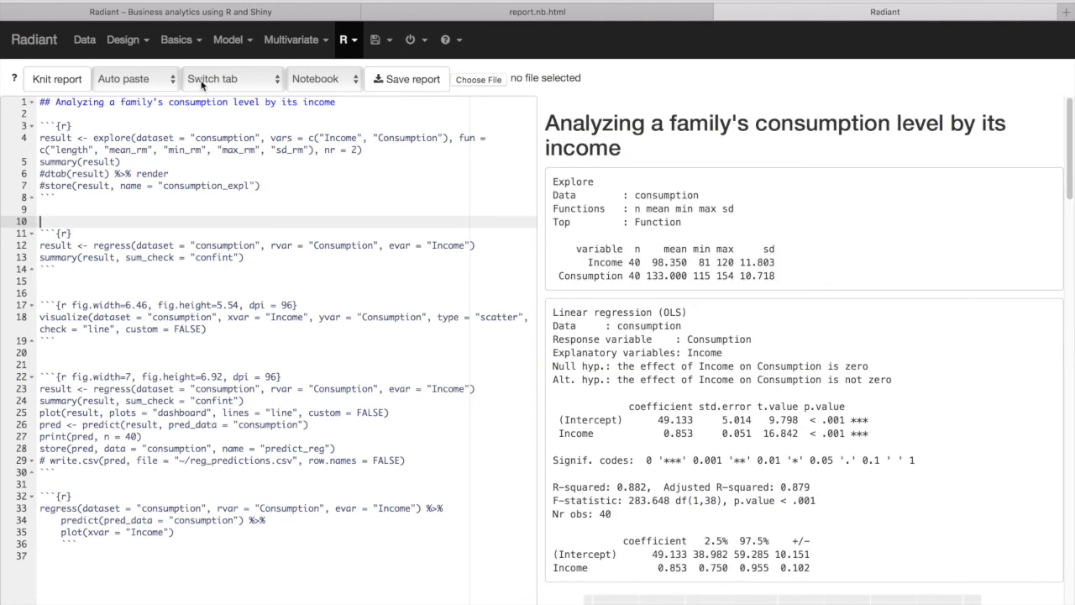
Save the report in Notebook format and open the downloaded report.nb.html file.
click(340, 81)
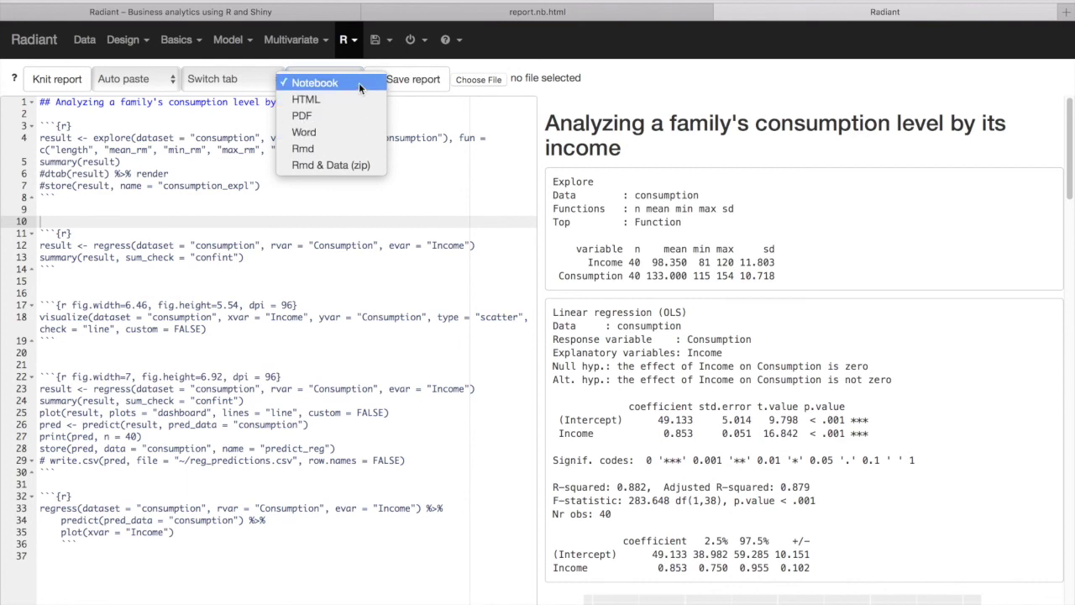
click(358, 84)
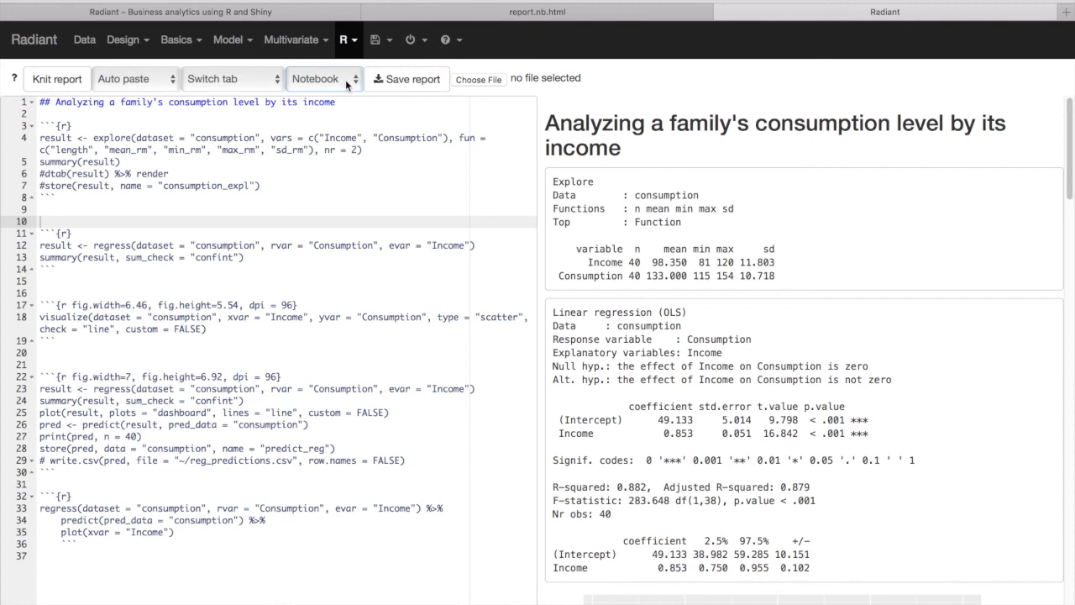
click(423, 84)
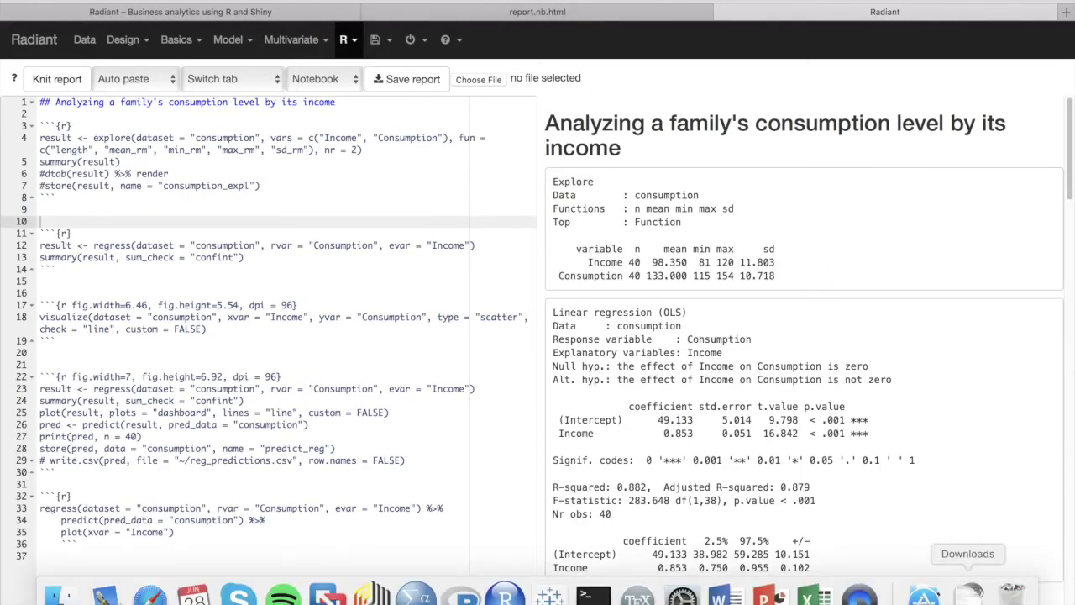
click(968, 593)
click(966, 548)
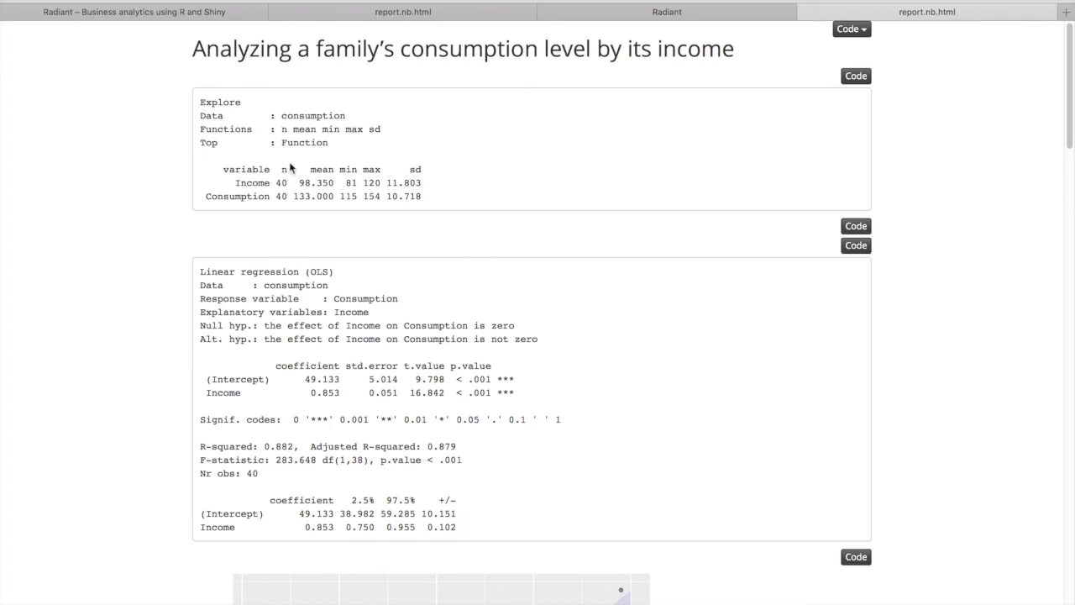
Show the code behind the Explore summary in the saved notebook, compare it with the output, and hide the code again.
scroll(948, 196, down, 2)
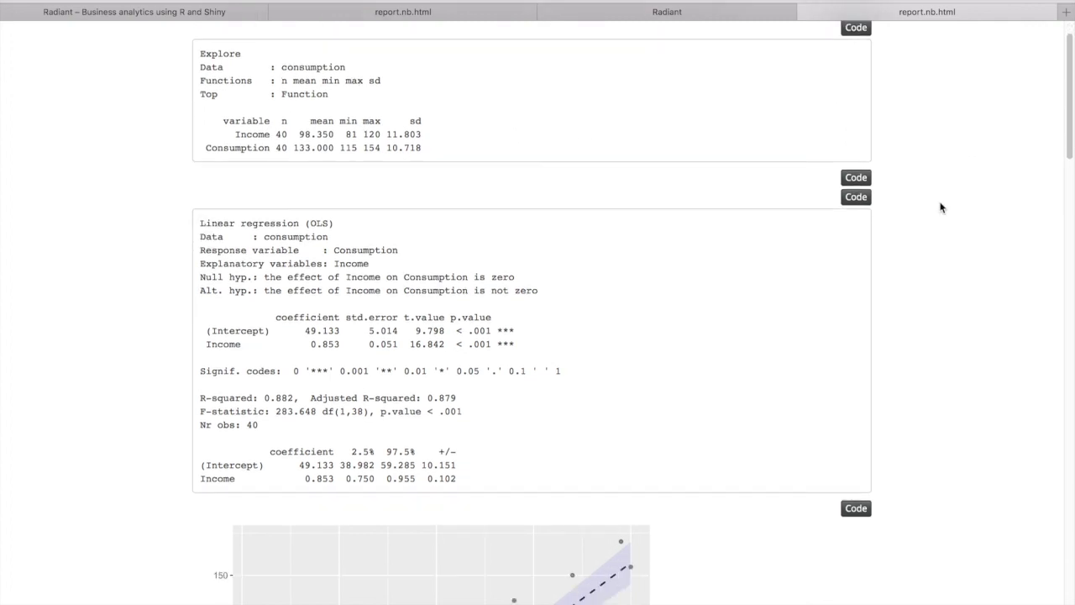
scroll(941, 207, down, 3)
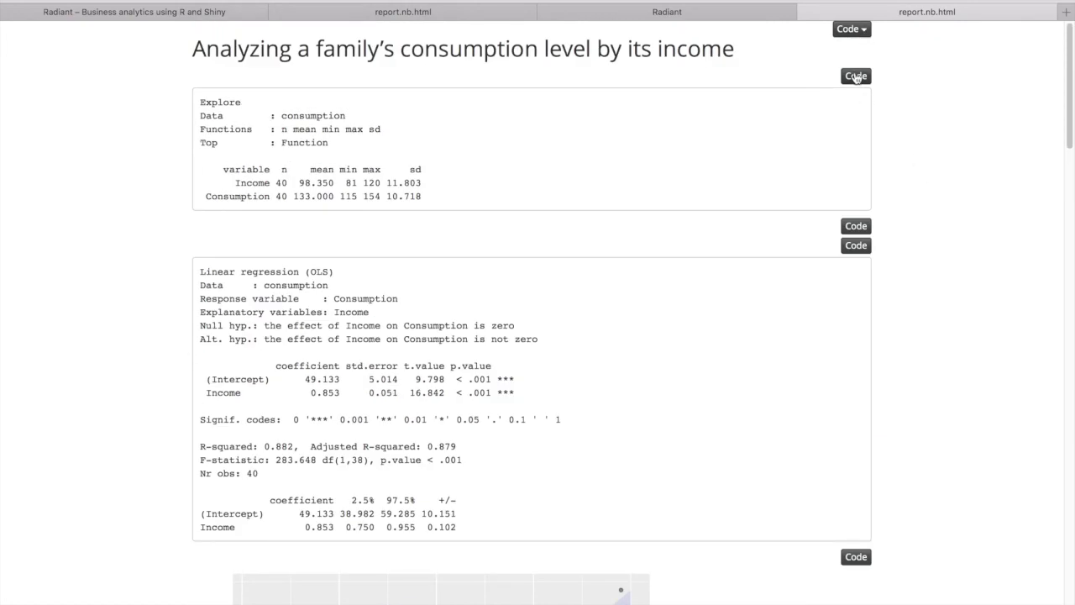
click(856, 76)
click(856, 76)
click(856, 76)
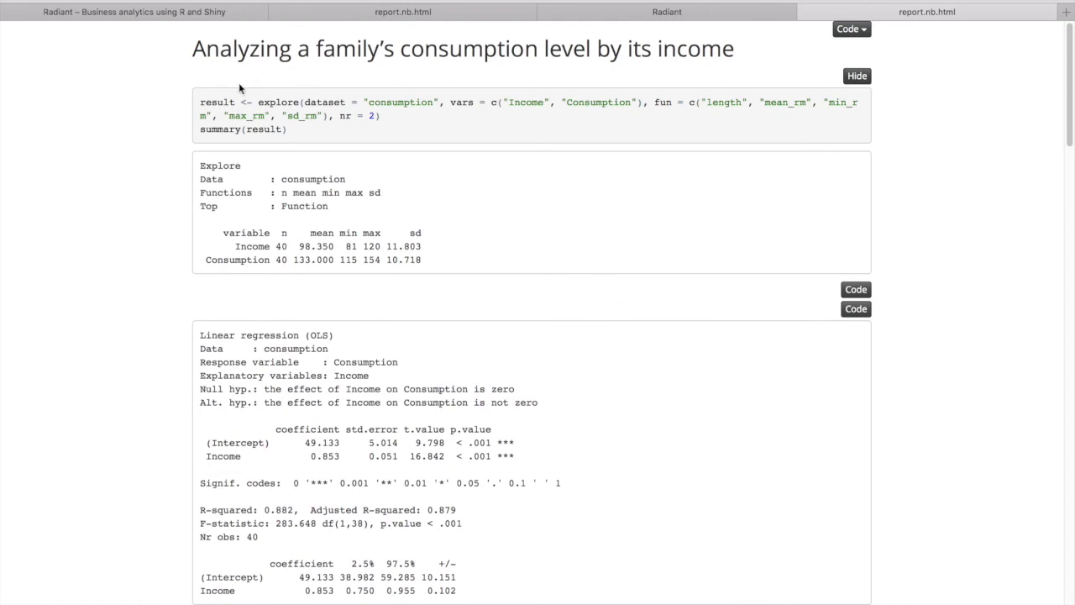
drag(212, 166, 427, 259)
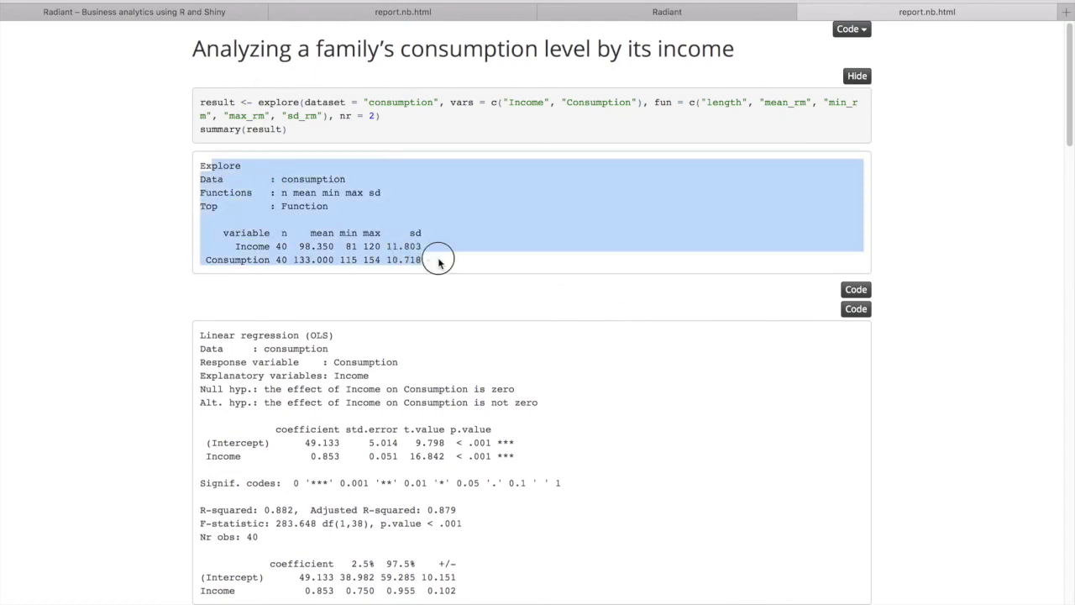
click(440, 262)
drag(205, 101, 285, 129)
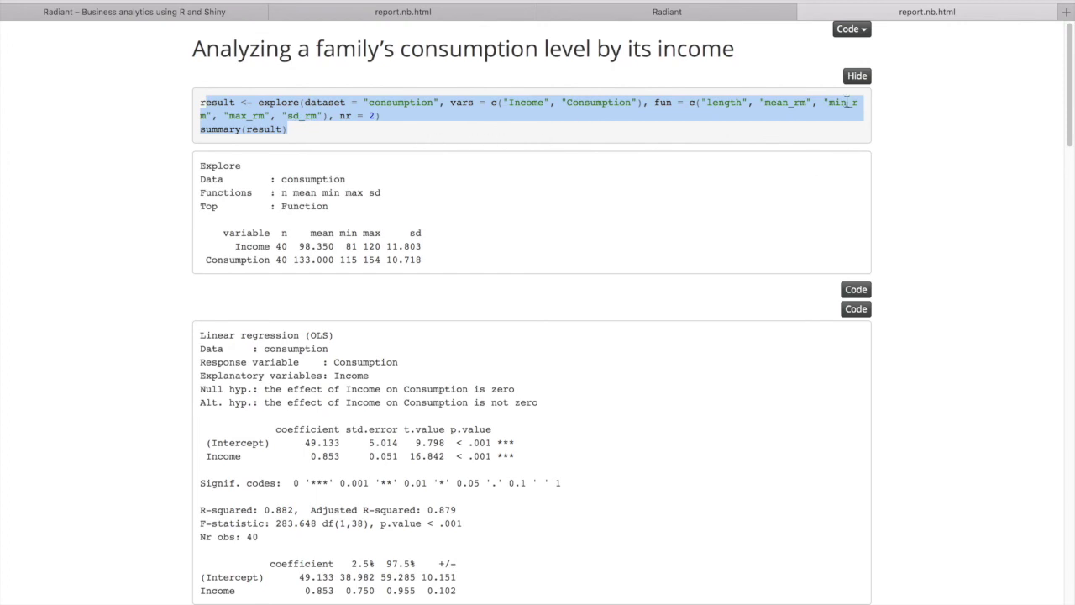
click(858, 78)
Look through the rest of the saved notebook, from the regression output and plots to the predictions table.
scroll(904, 190, down, 5)
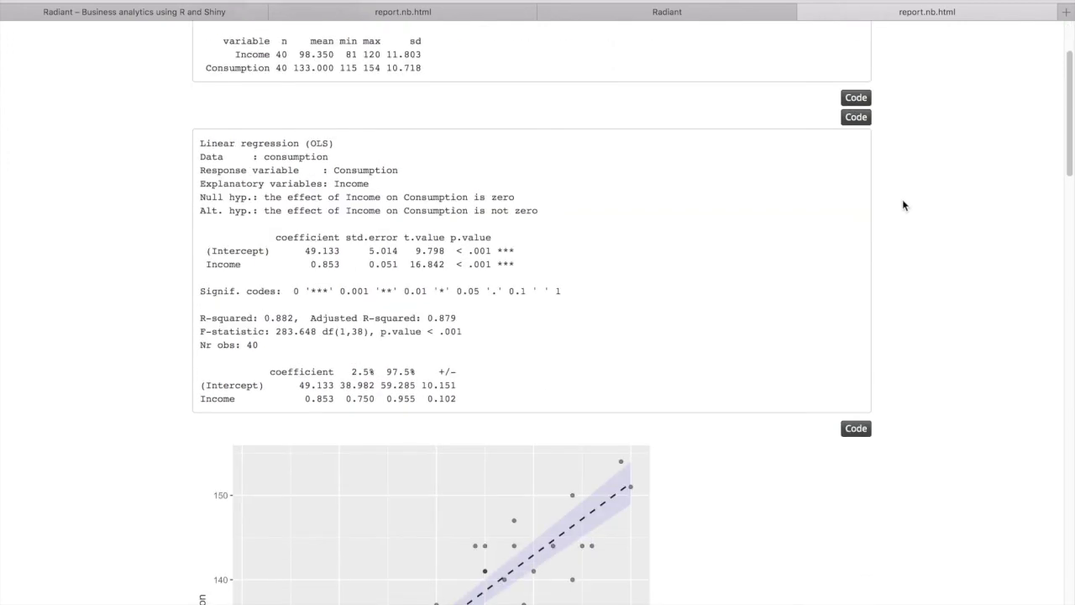
scroll(904, 205, down, 15)
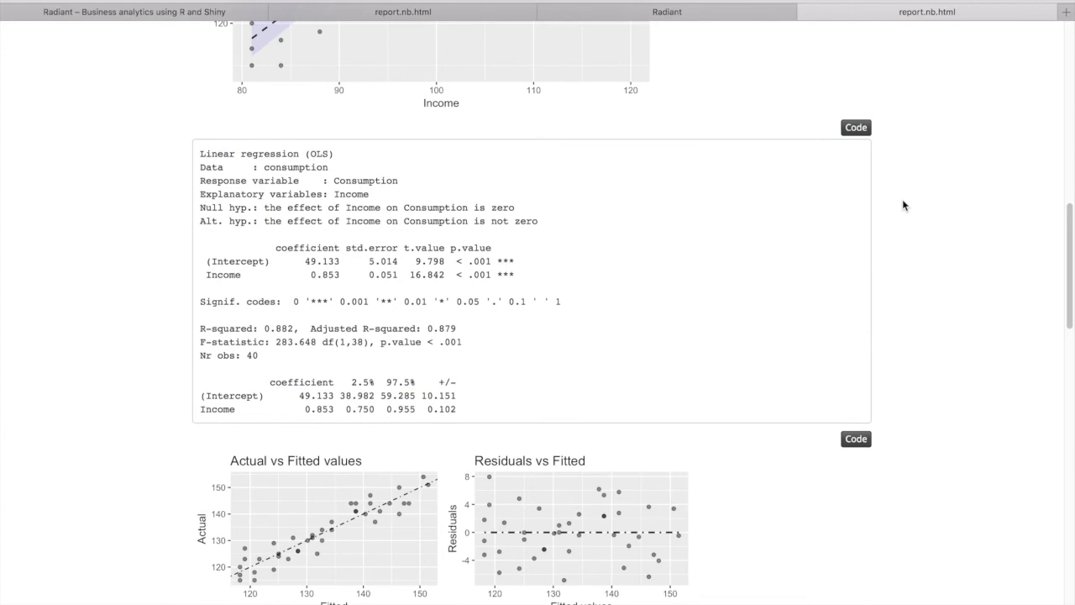
scroll(904, 205, down, 20)
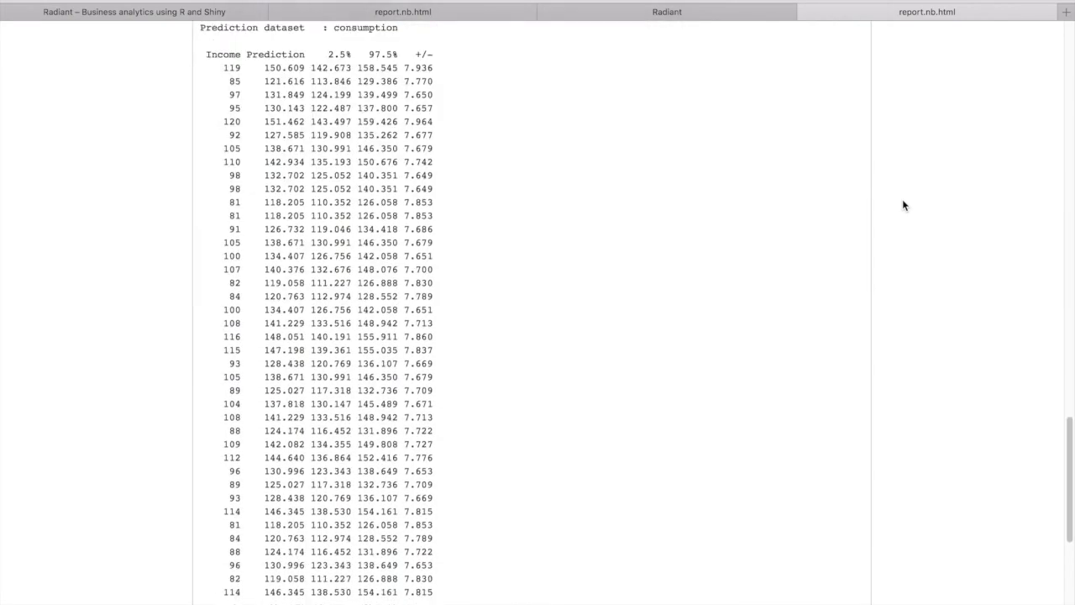
Return to the Radiant report, save it in PDF format, and close the saved notebook's page.
click(694, 15)
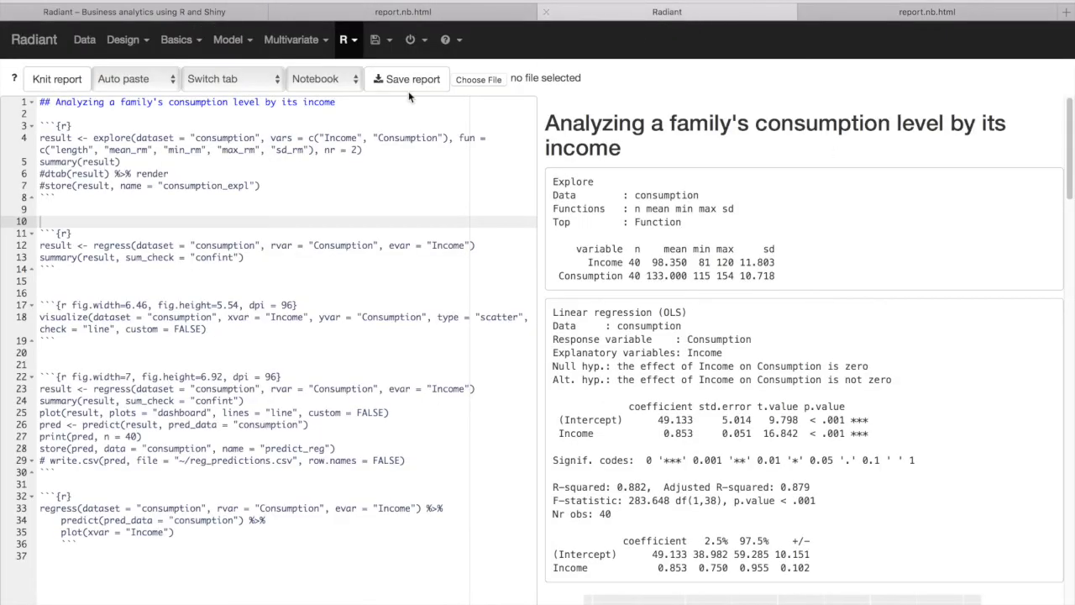
click(330, 86)
click(302, 115)
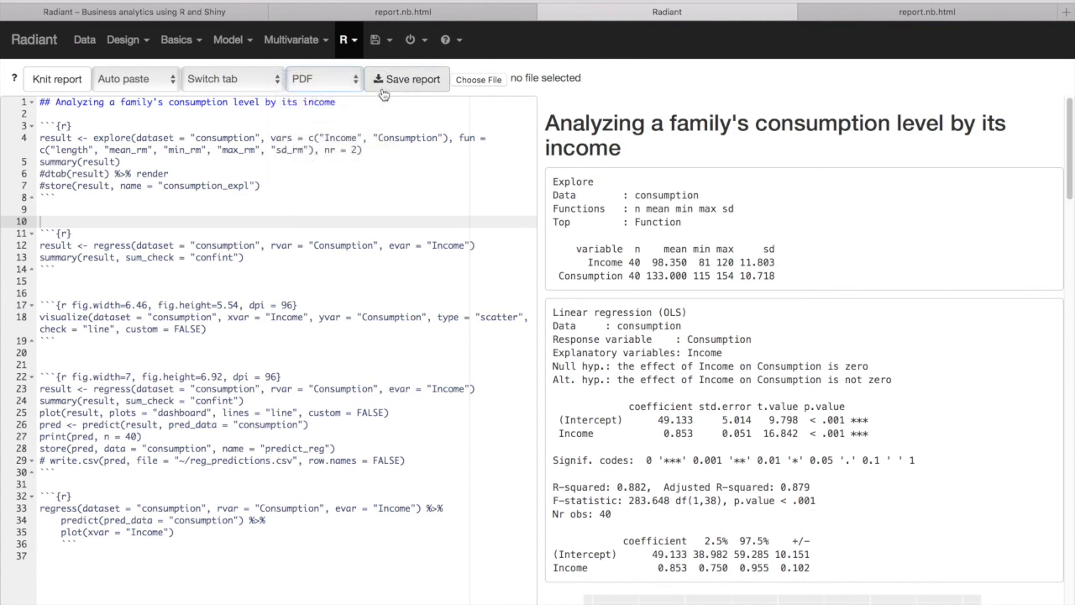
click(413, 79)
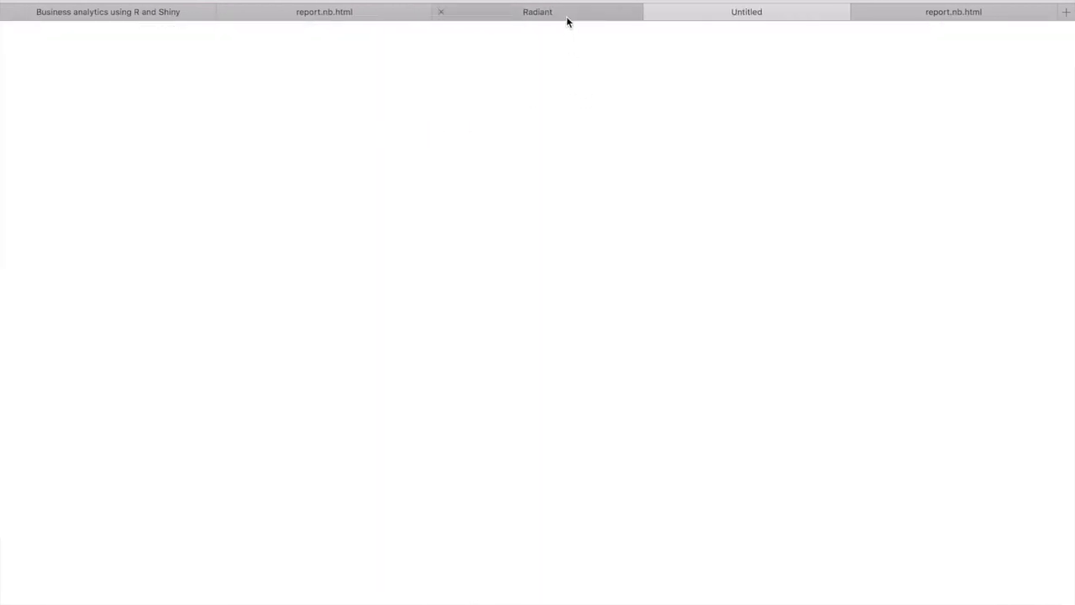
click(857, 12)
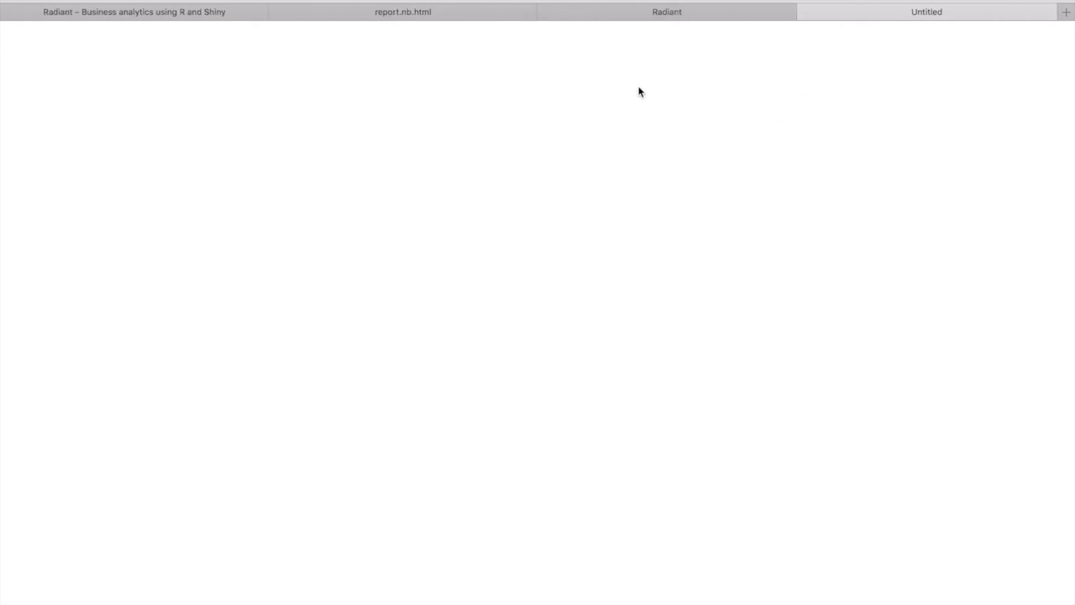
Open the downloaded report.pdf, look through its pages down to the end of the predictions table, and quit the viewer.
click(968, 566)
click(968, 565)
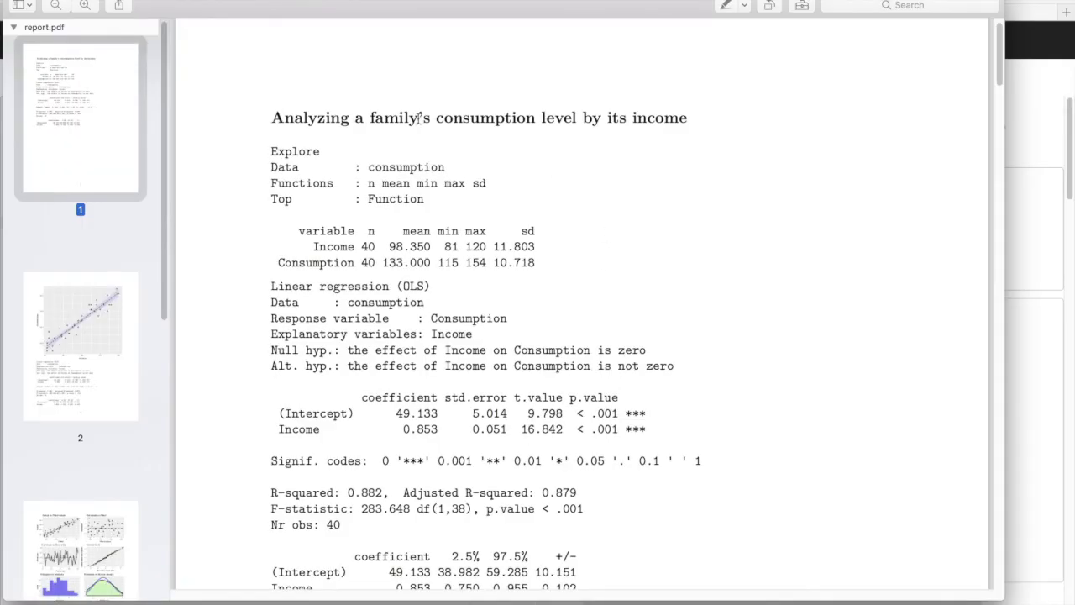
scroll(777, 318, down, 15)
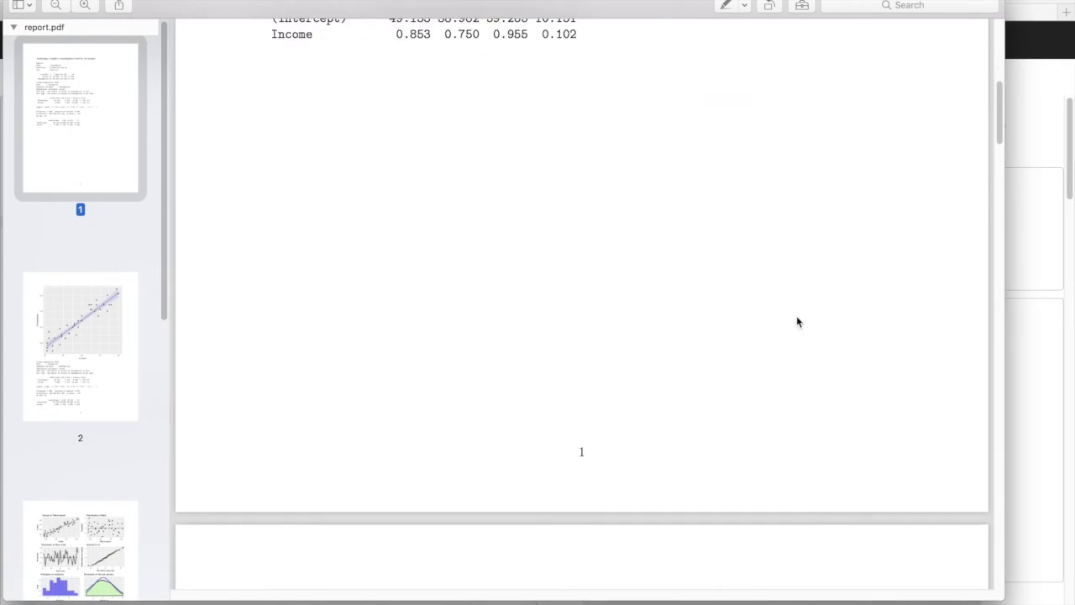
scroll(797, 321, down, 20)
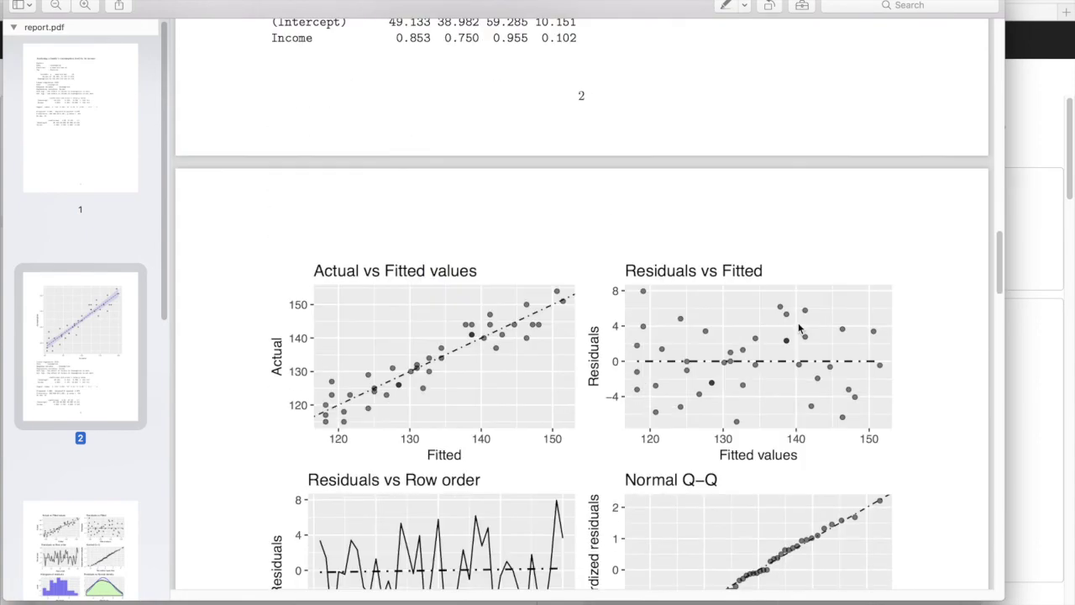
scroll(799, 329, down, 20)
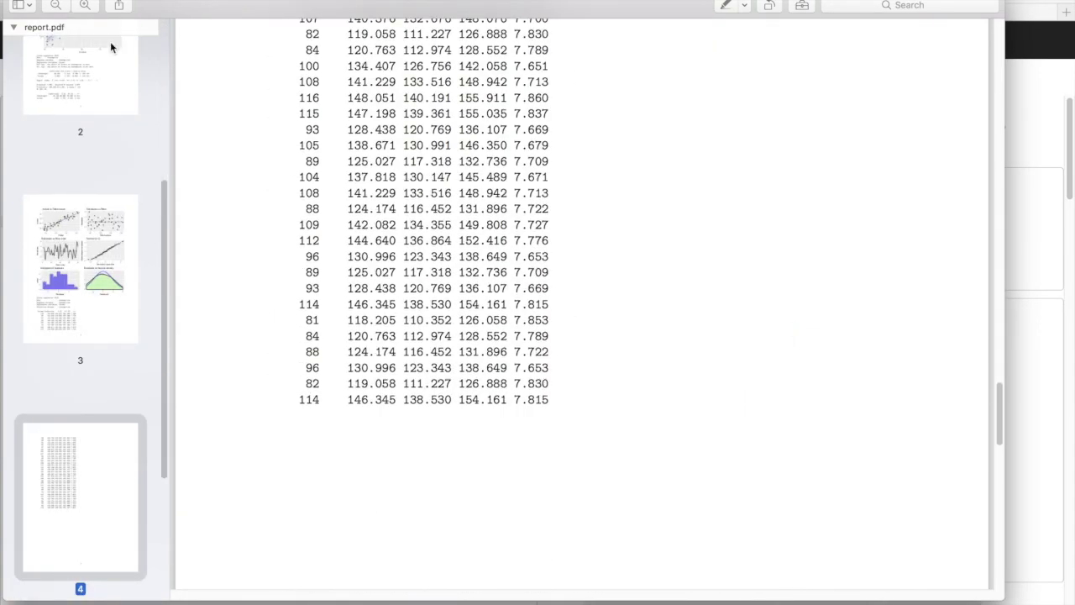
key(super+q)
Add the paragraph "This is only the beginning of a extensive analysis of consumption levels." between the report heading and the first code chunk.
click(89, 113)
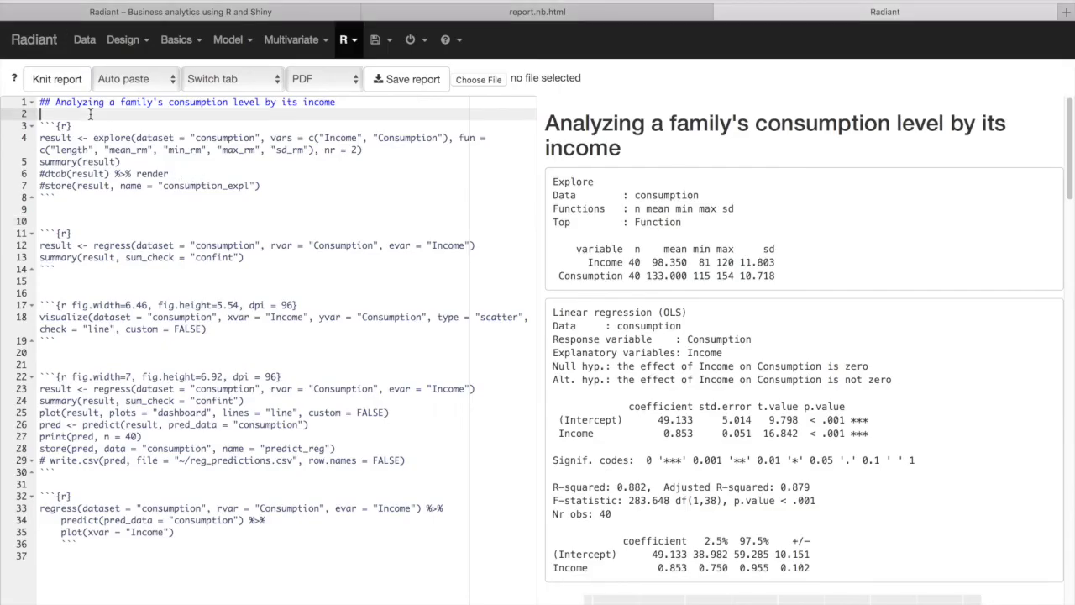
key(Return)
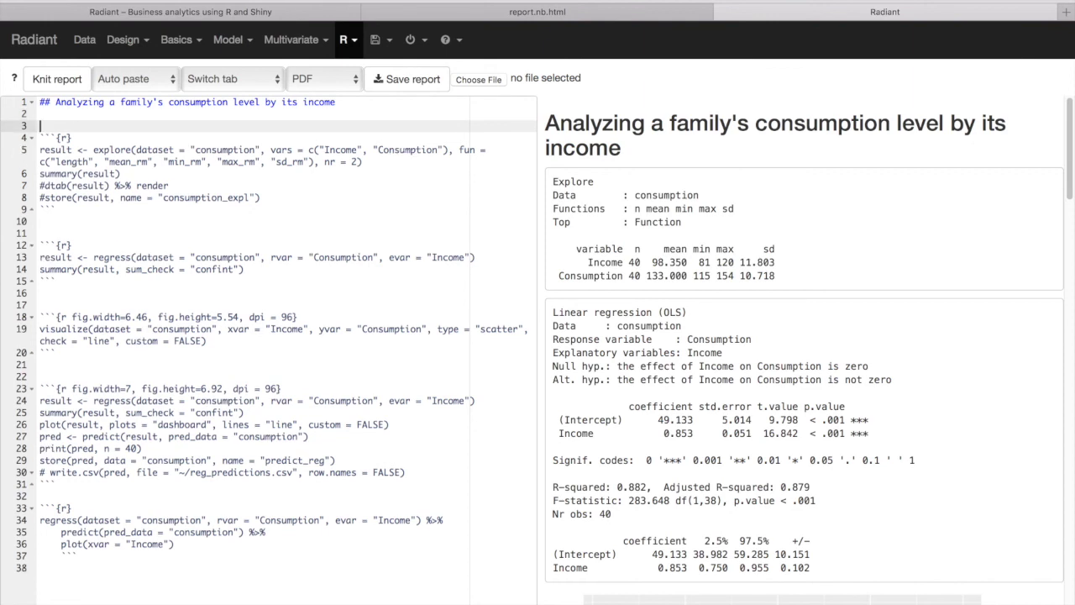
key(Return)
key(Up)
text(This is only the beginning of a extensive anal)
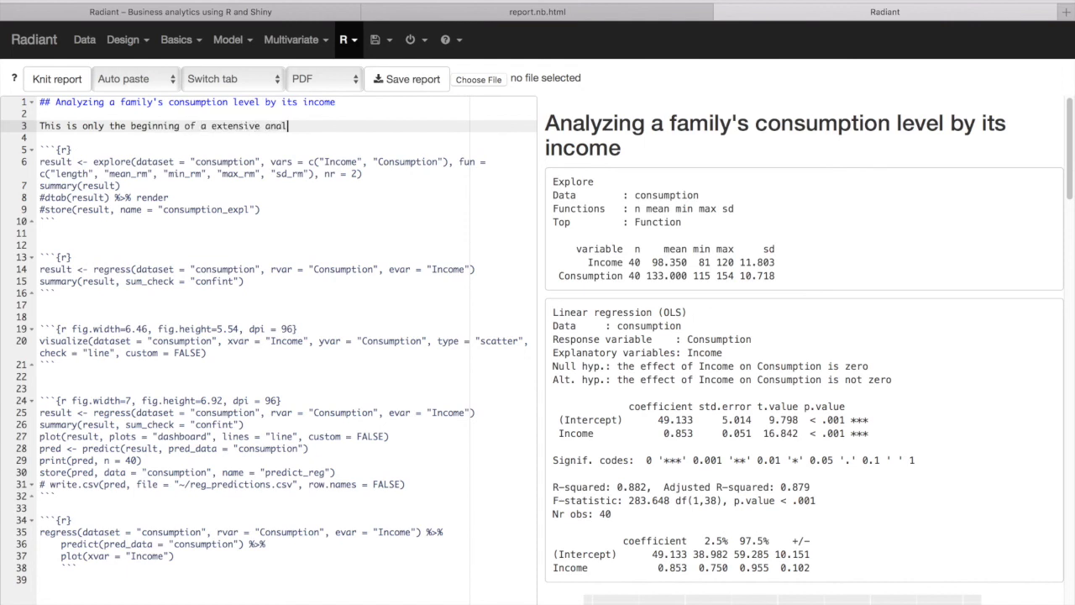
text(ysis of consumptions)
key(BackSpace)
key(BackSpace)
text(levels.)
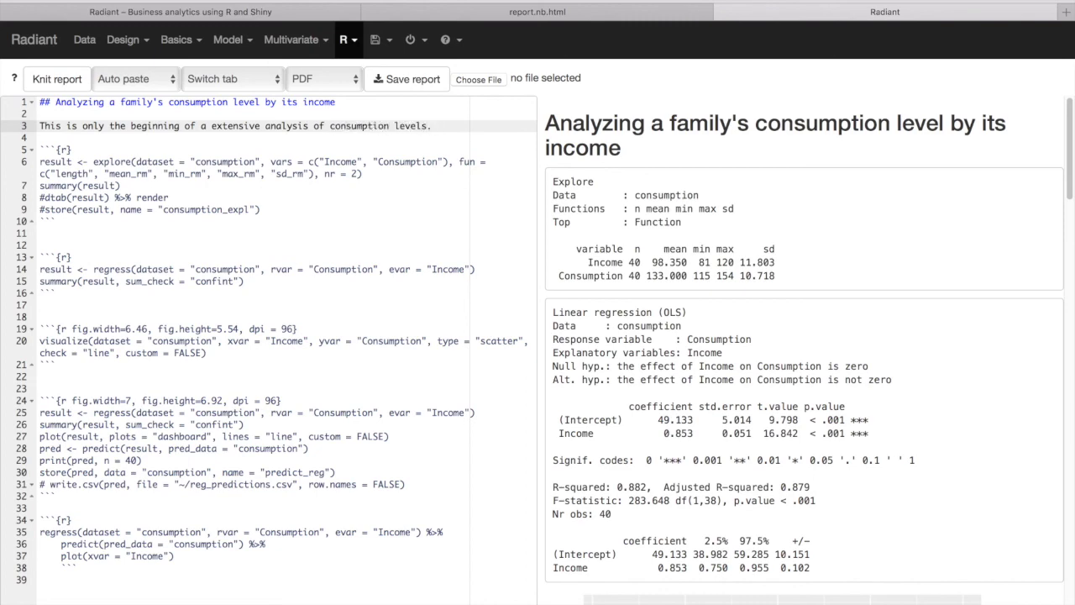
Knit the entire report with the new introductory sentence and deselect the code.
key(ctrl+a)
key(ctrl+Return)
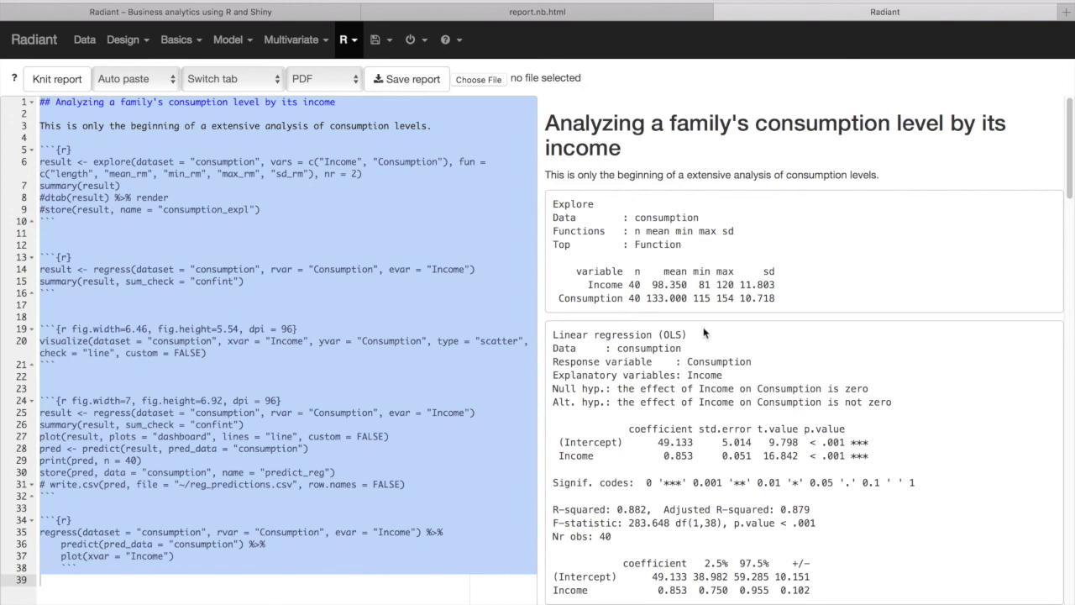
click(405, 244)
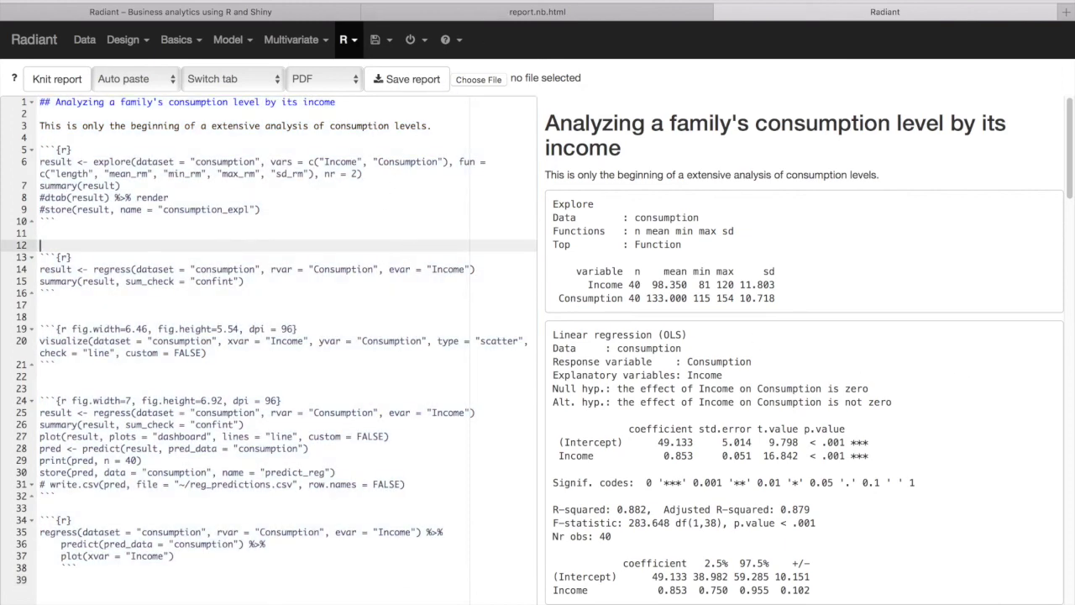